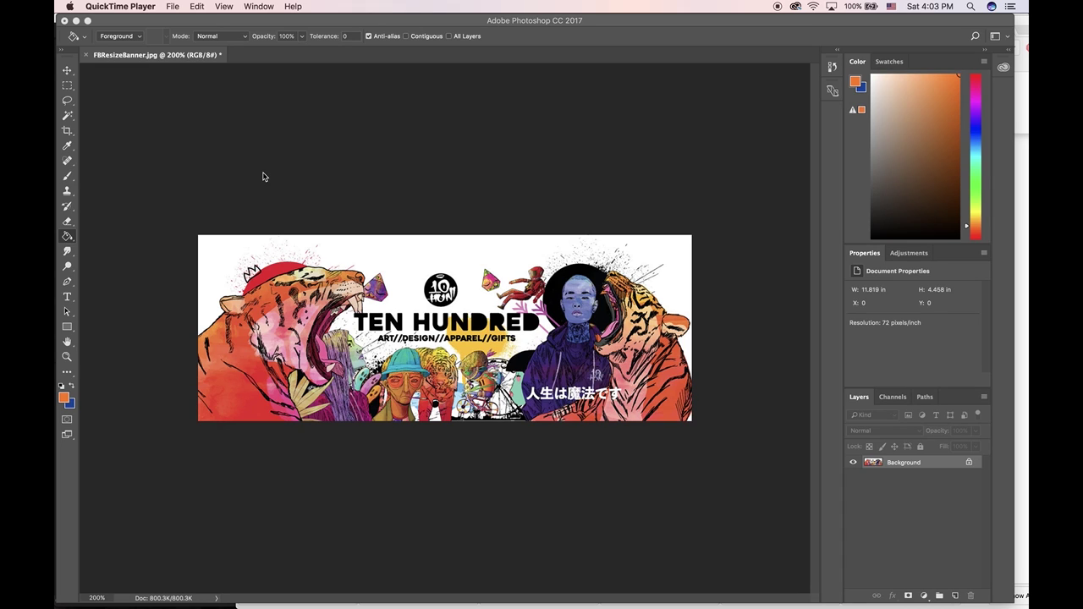
- Open Stargazer2.psd from the Walden folder as a second document
{"action": "left_click", "coordinate": [173, 7]}
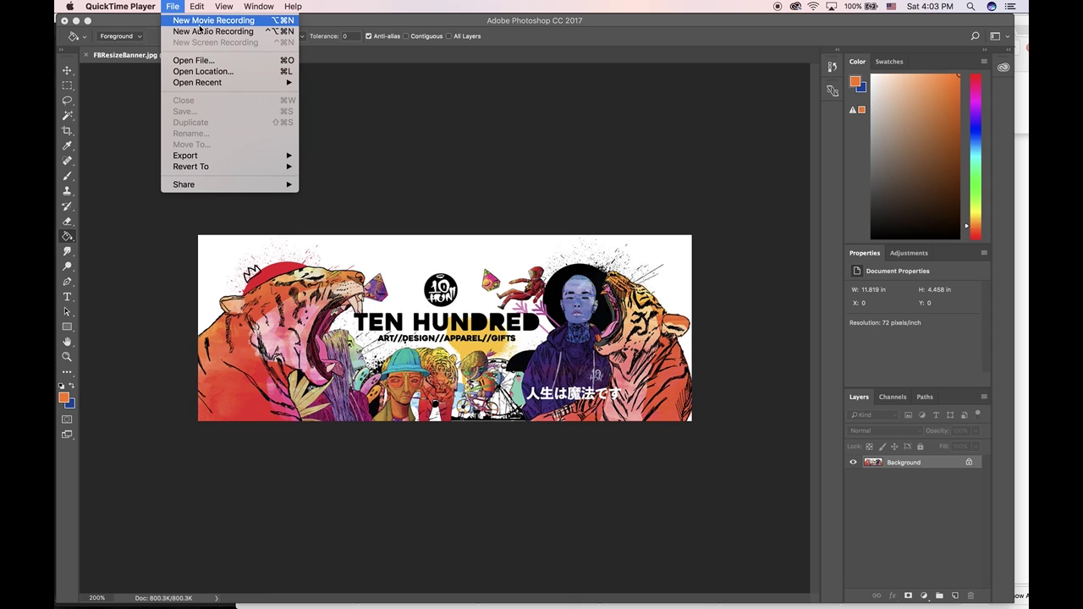
{"action": "key", "text": "super+o"}
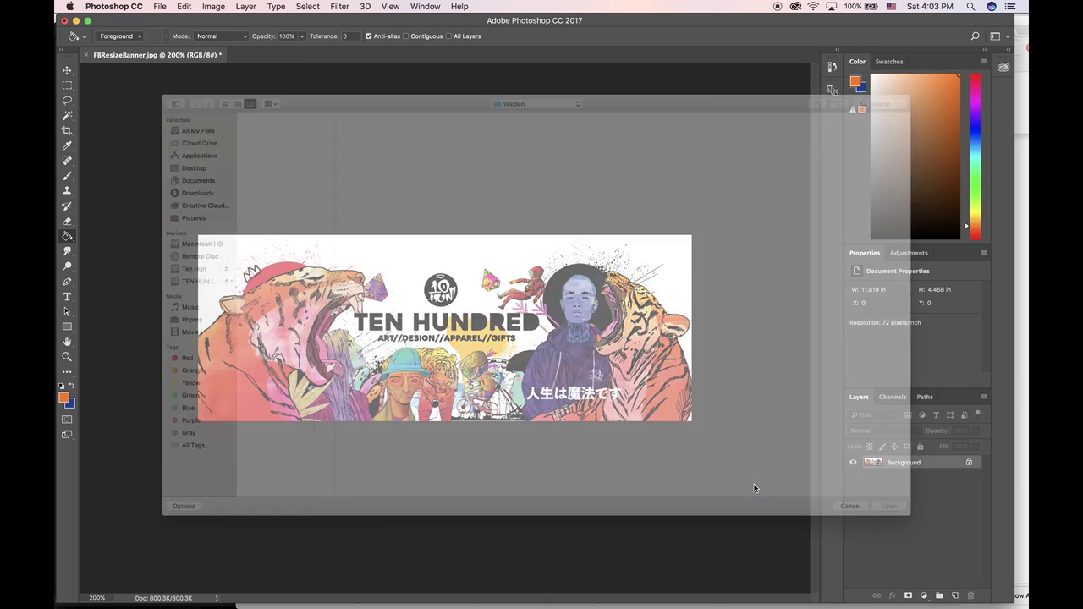
{"action": "left_click", "coordinate": [227, 319]}
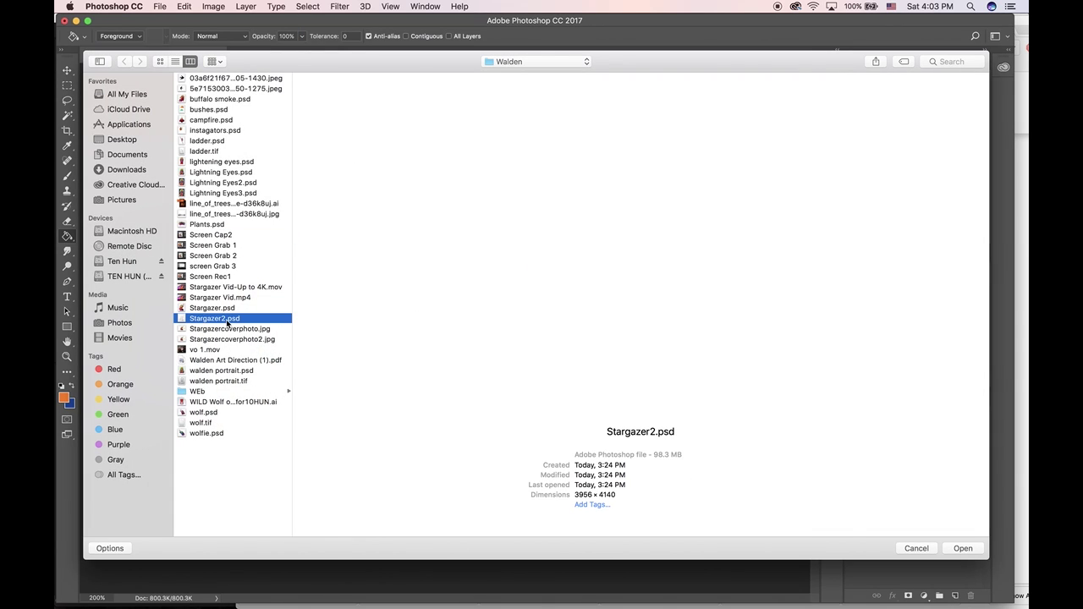
{"action": "left_click", "coordinate": [963, 548]}
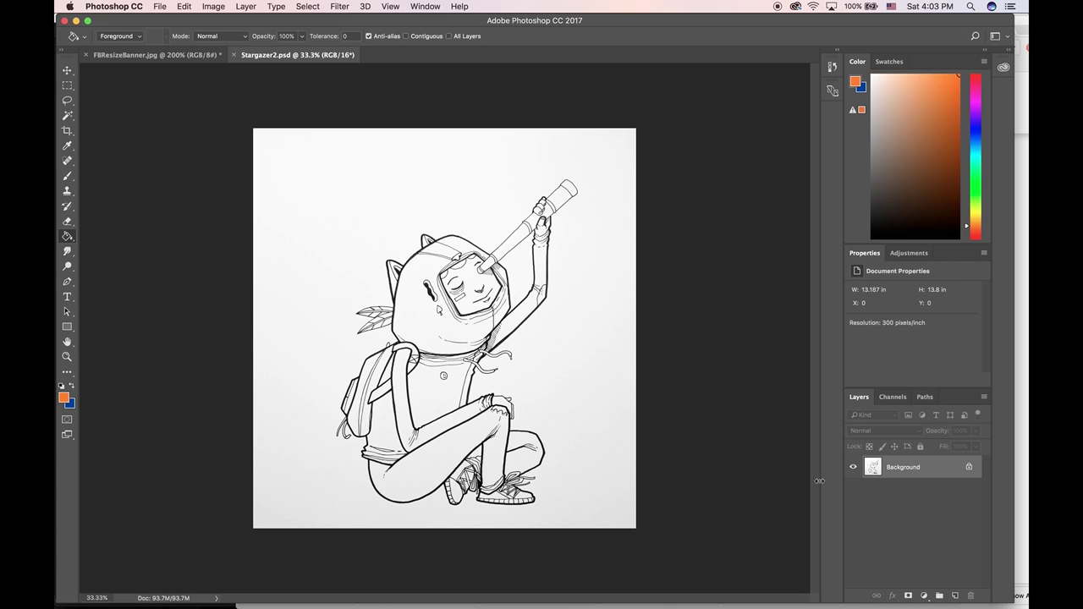
- Unlock the Background as Layer 0 and apply Brightness/Contrast at contrast 100
{"action": "left_click", "coordinate": [968, 466]}
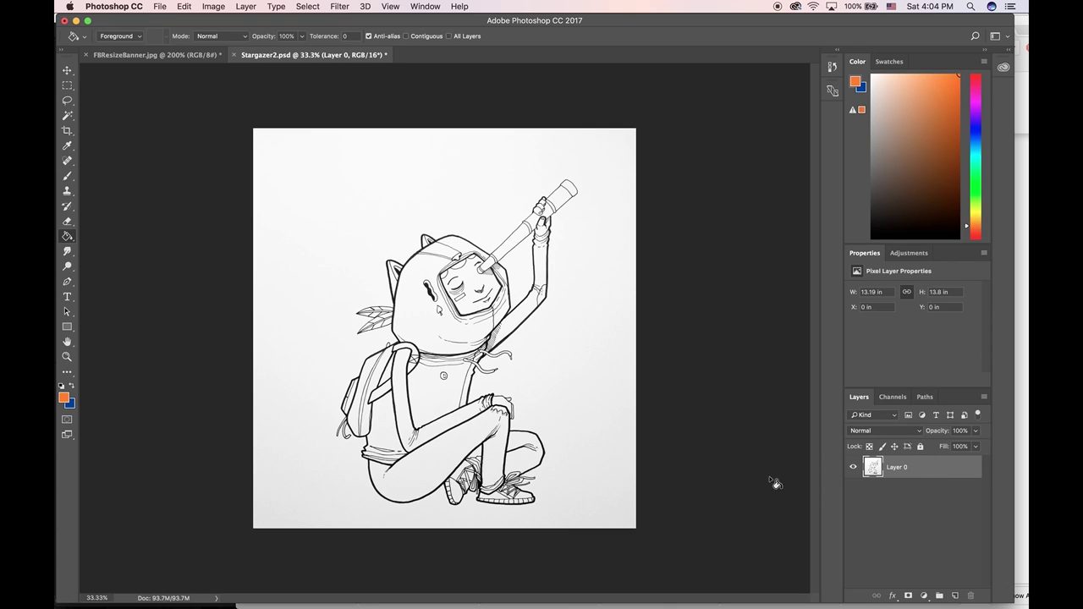
{"action": "left_click", "coordinate": [213, 6]}
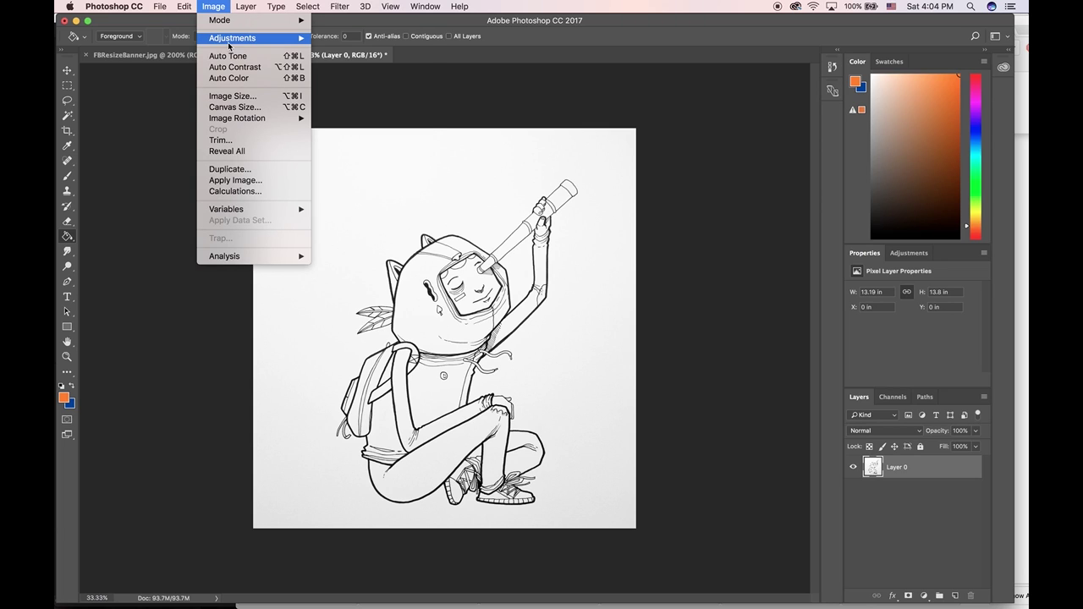
{"action": "mouse_move", "coordinate": [230, 44]}
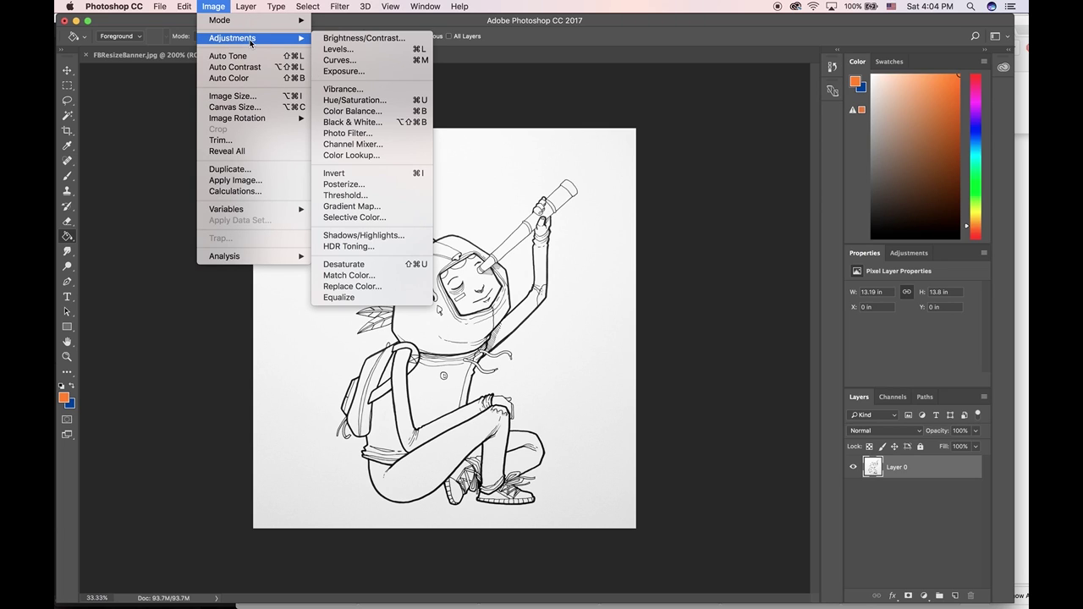
{"action": "left_click", "coordinate": [385, 40]}
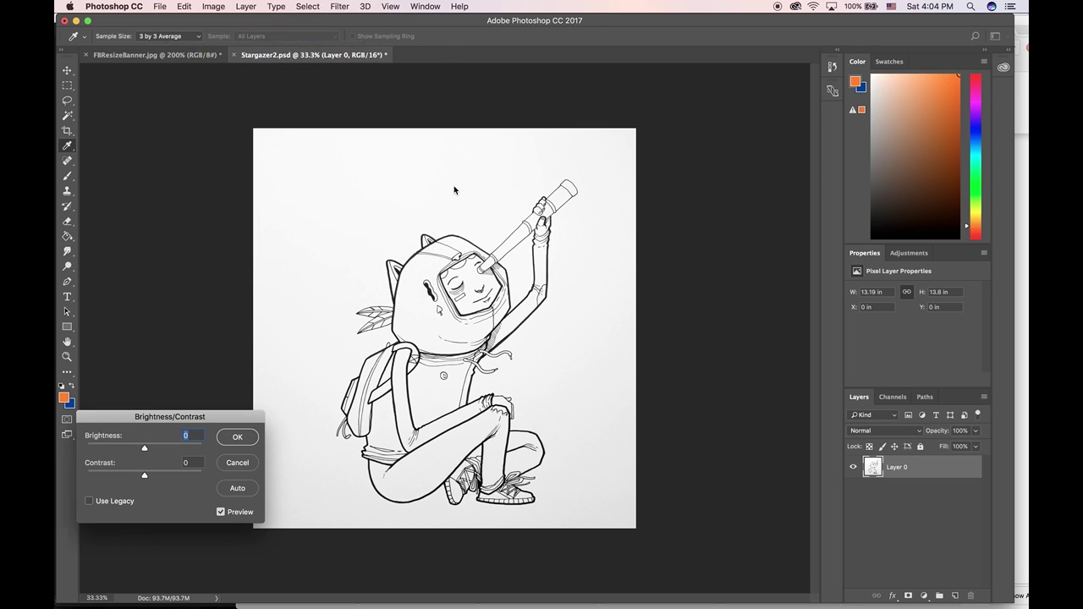
{"action": "key", "text": "Tab"}
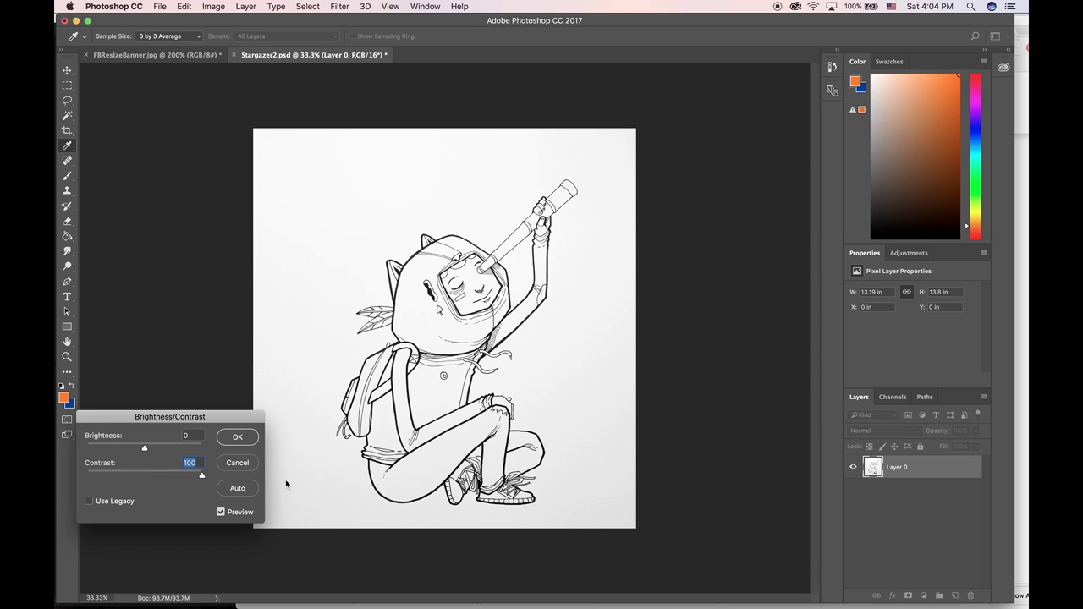
{"action": "left_click", "coordinate": [237, 437]}
{"action": "key", "text": "g"}
- Apply the Brightness/Contrast boost at contrast 100 two more times
{"action": "left_click", "coordinate": [215, 6]}
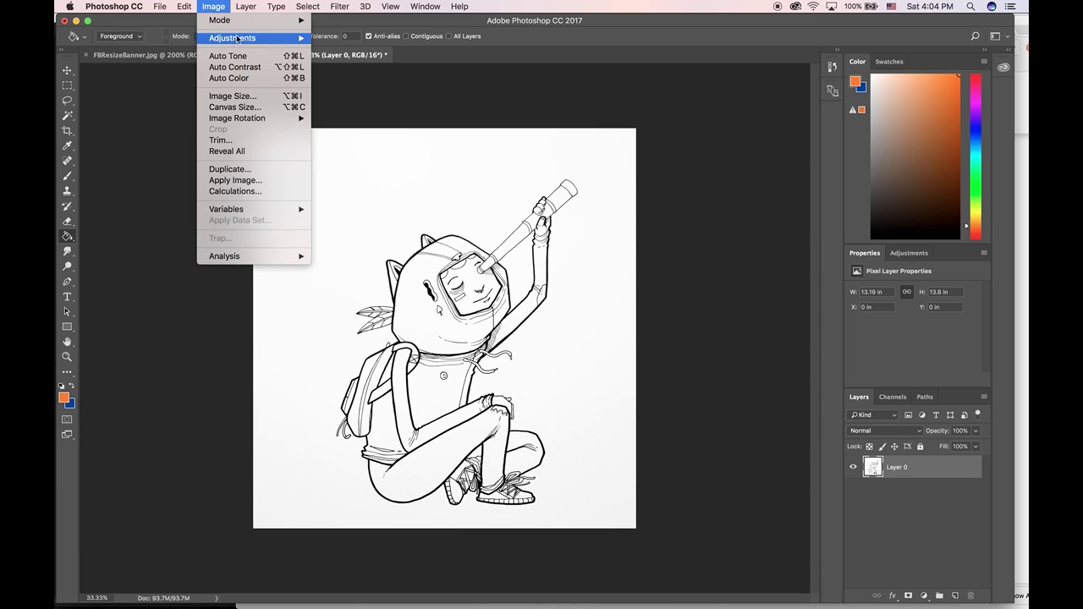
{"action": "mouse_move", "coordinate": [239, 39]}
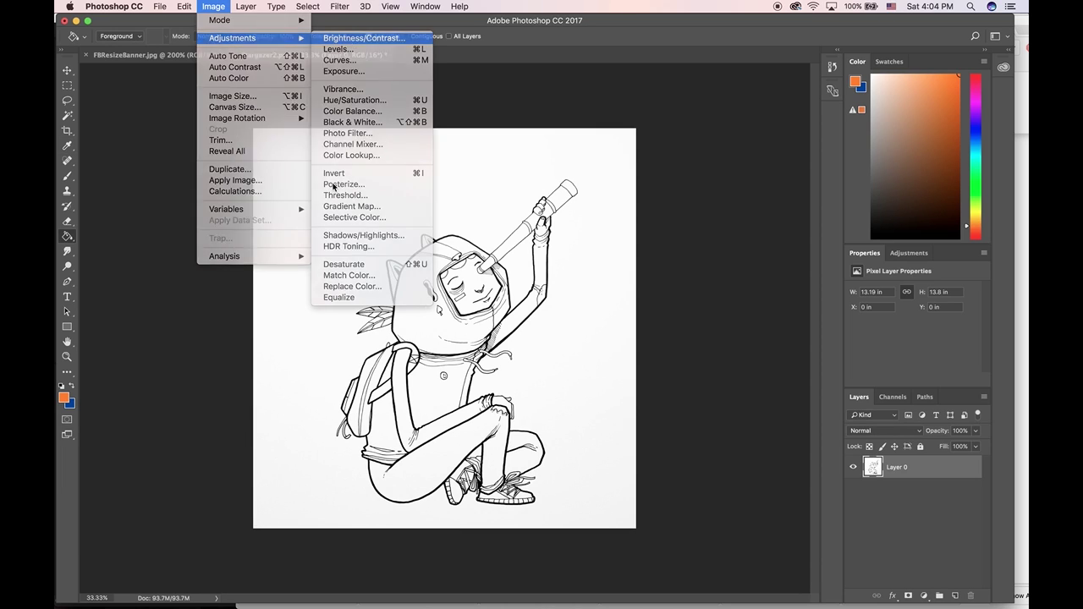
{"action": "left_click", "coordinate": [347, 40]}
{"action": "key", "text": "Tab"}
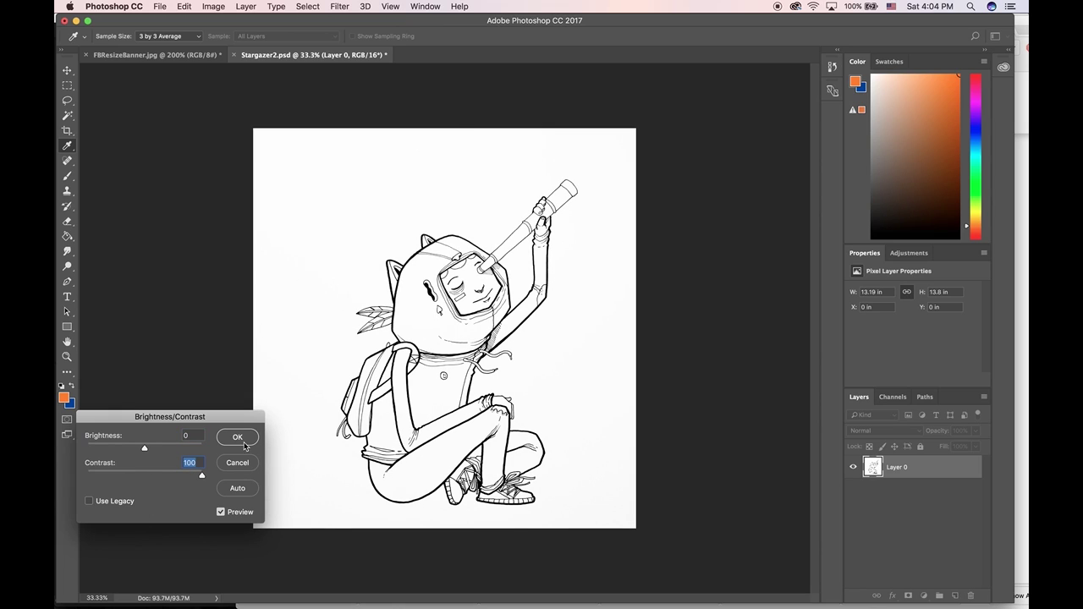
{"action": "left_click", "coordinate": [237, 437]}
{"action": "key", "text": "g"}
{"action": "left_click", "coordinate": [213, 6]}
{"action": "mouse_move", "coordinate": [240, 39]}
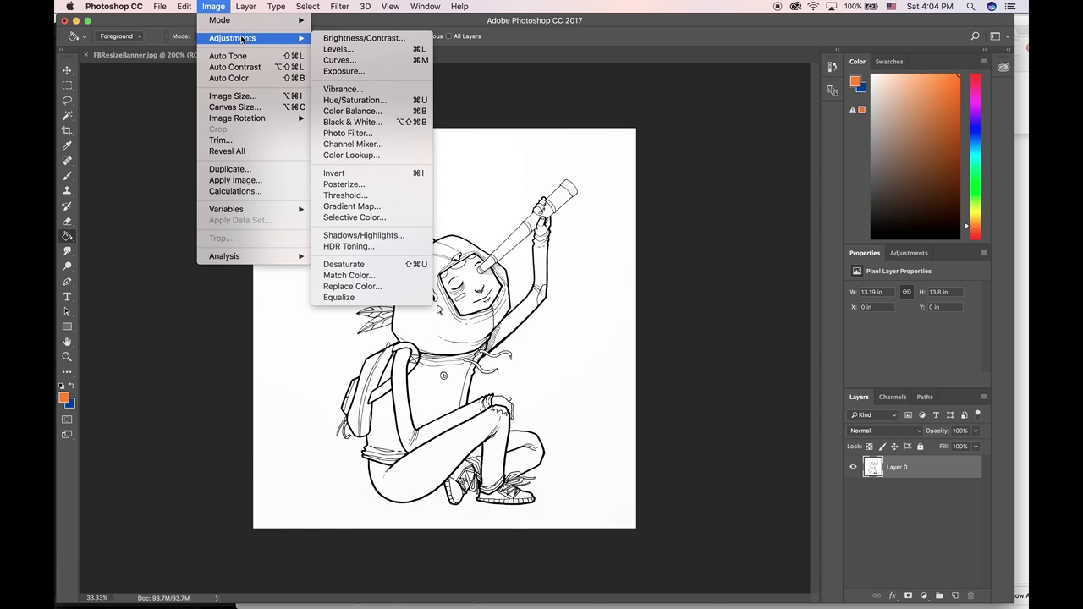
{"action": "left_click", "coordinate": [351, 39]}
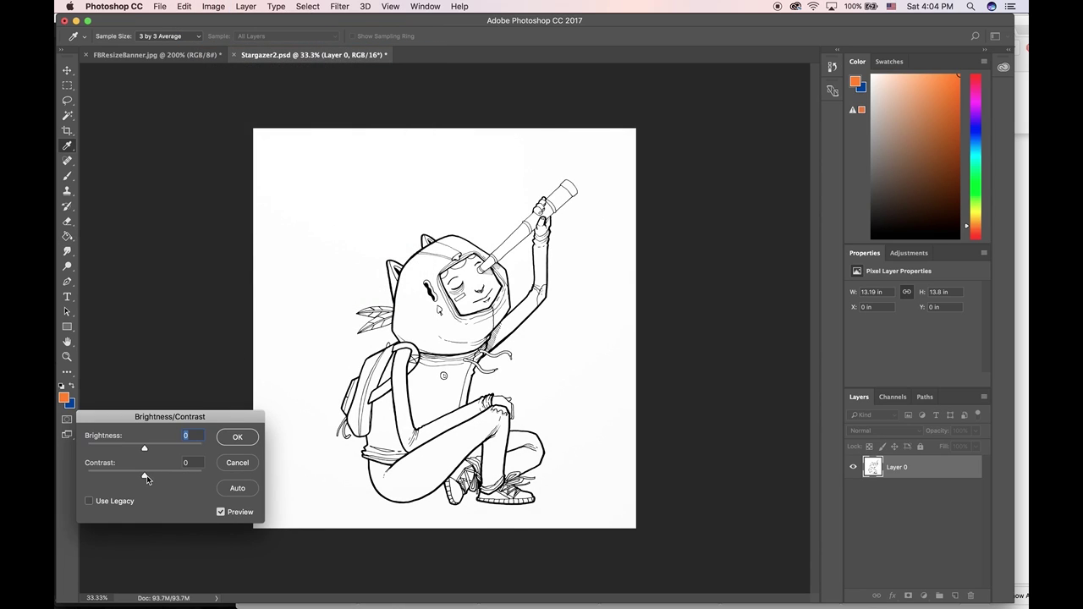
{"action": "left_click_drag", "start_coordinate": [146, 476], "coordinate": [204, 476]}
{"action": "left_click", "coordinate": [255, 442]}
{"action": "key", "text": "g"}
- Repeat the contrast 100 pass twice more to whiten the paper
{"action": "left_click", "coordinate": [213, 6]}
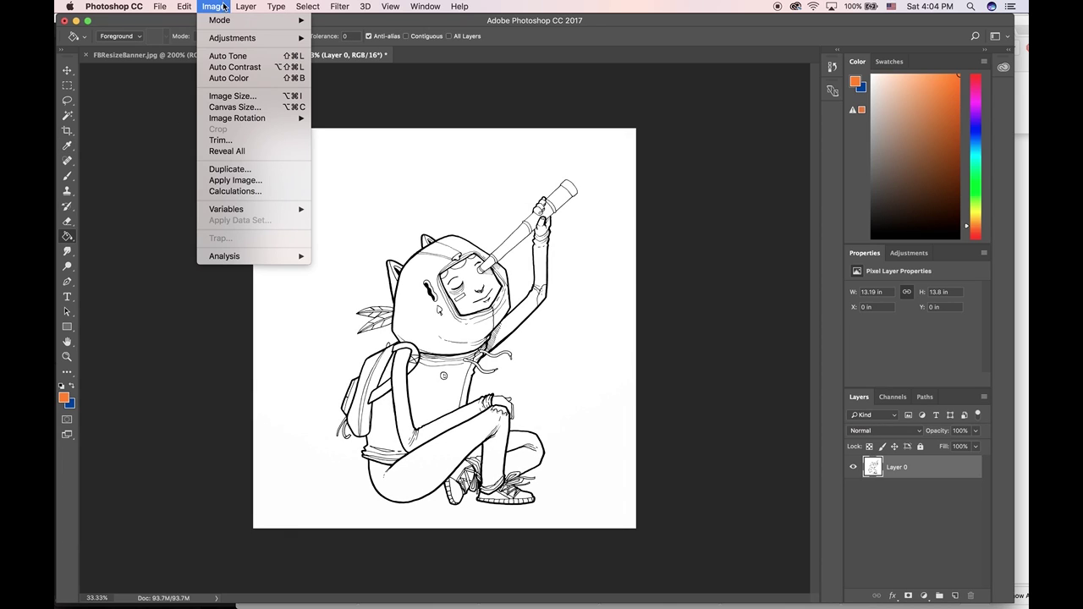
{"action": "mouse_move", "coordinate": [286, 42]}
{"action": "left_click", "coordinate": [349, 40]}
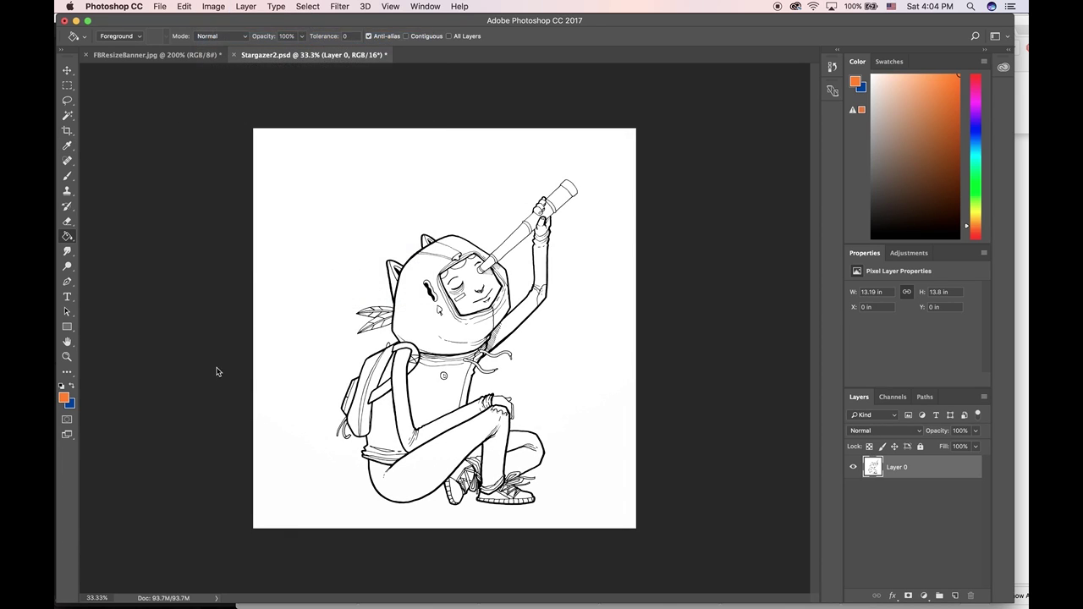
{"action": "left_click_drag", "start_coordinate": [145, 476], "coordinate": [203, 475]}
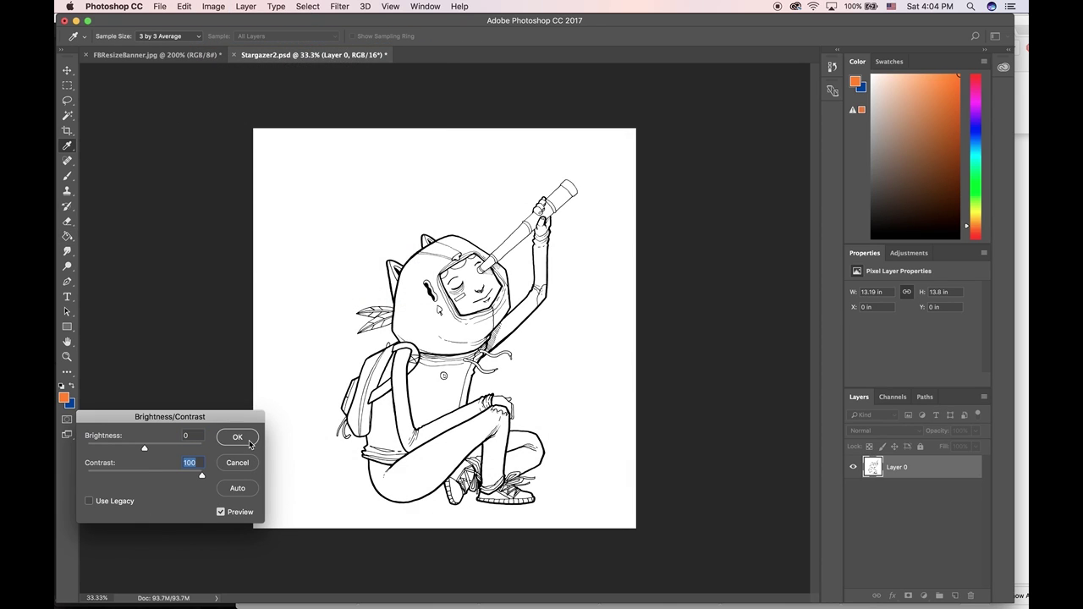
{"action": "left_click", "coordinate": [249, 443]}
{"action": "left_click", "coordinate": [213, 6]}
{"action": "mouse_move", "coordinate": [244, 43]}
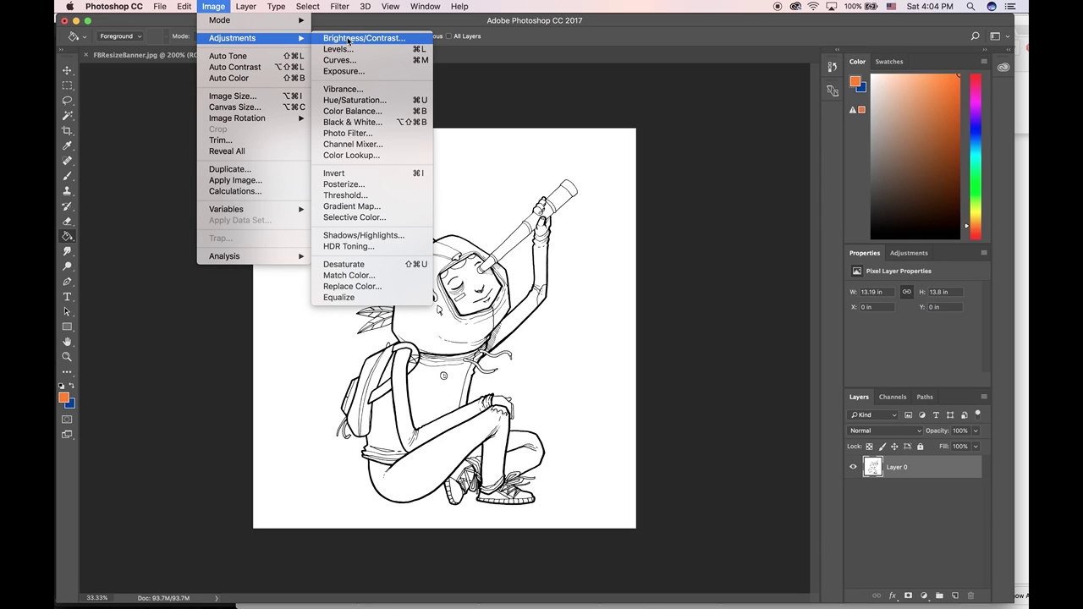
{"action": "left_click", "coordinate": [349, 39]}
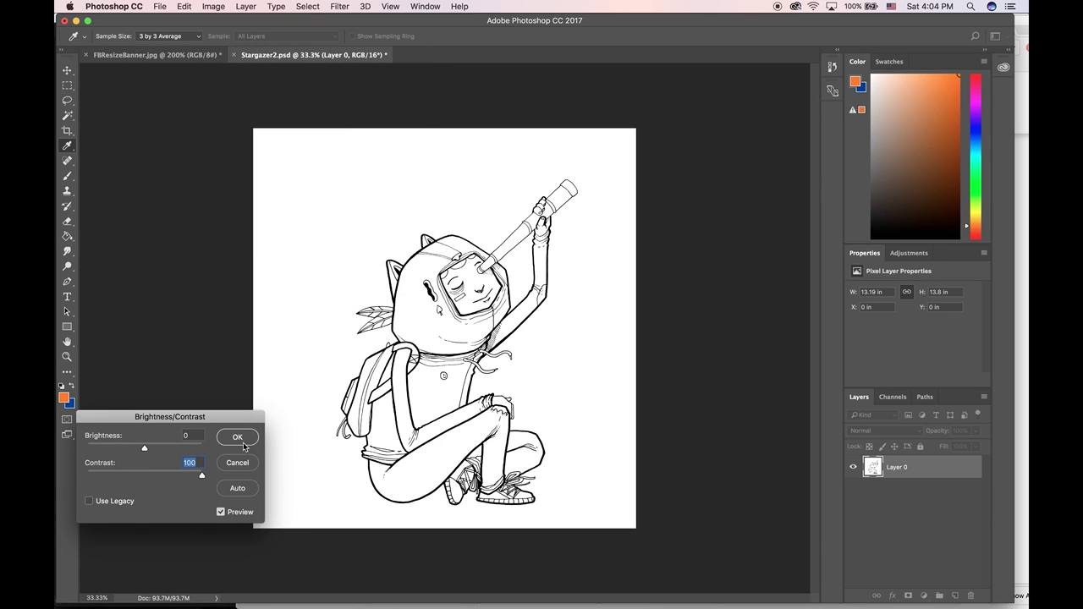
{"action": "left_click", "coordinate": [237, 437]}
{"action": "key", "text": "g"}
- Apply a final contrast 100 pass via Cmd+Alt+B so the lines turn crisp black
{"action": "left_click", "coordinate": [213, 6]}
{"action": "mouse_move", "coordinate": [243, 42]}
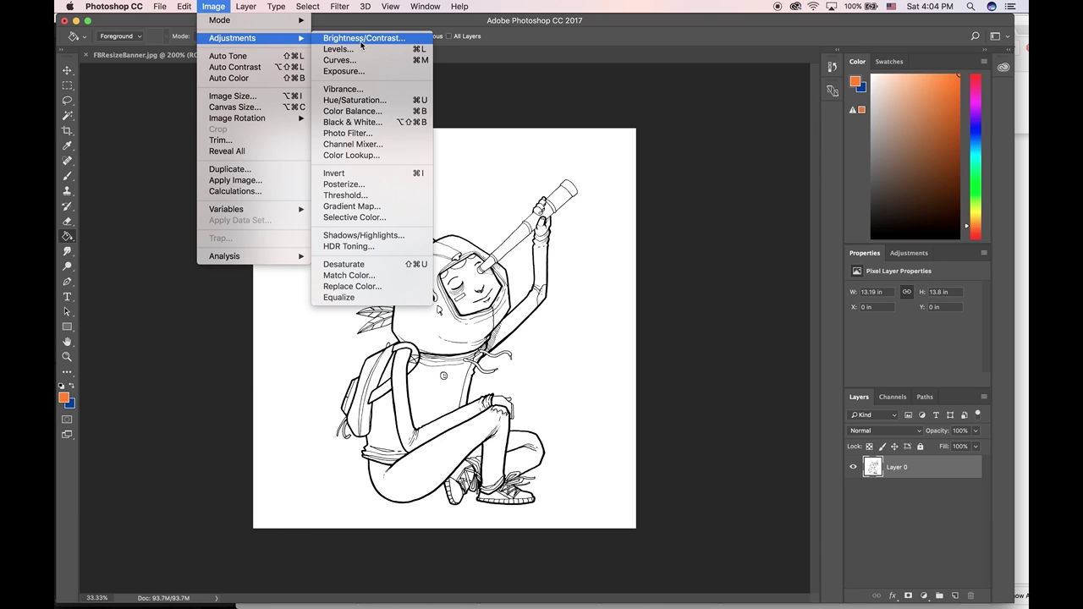
{"action": "left_click", "coordinate": [290, 203]}
{"action": "key", "text": "super+alt+b"}
{"action": "left_click_drag", "start_coordinate": [141, 481], "coordinate": [315, 466]}
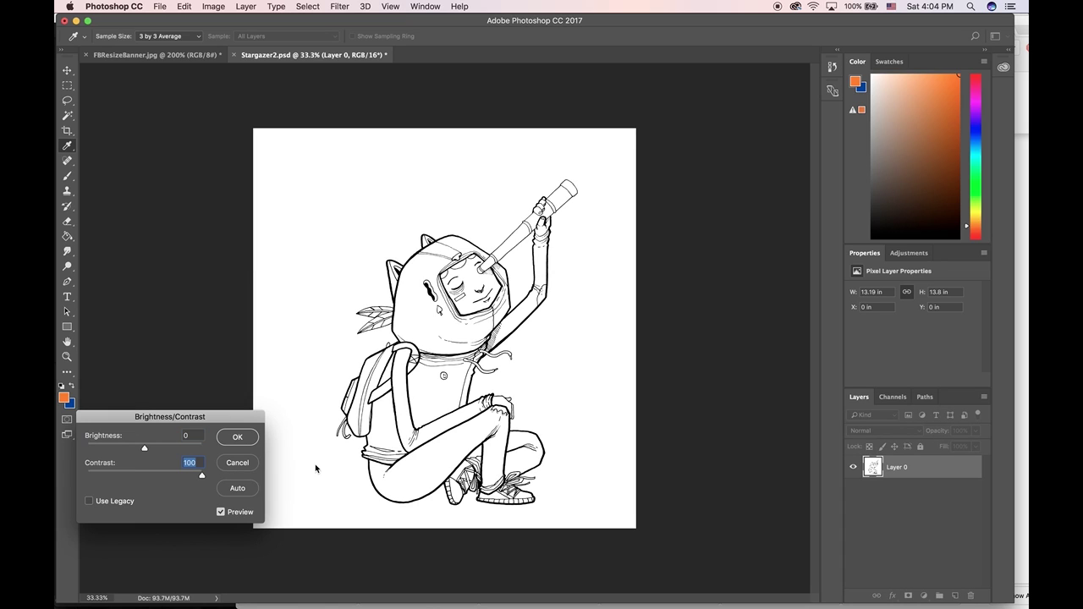
{"action": "left_click", "coordinate": [237, 437]}
{"action": "key", "text": "w"}
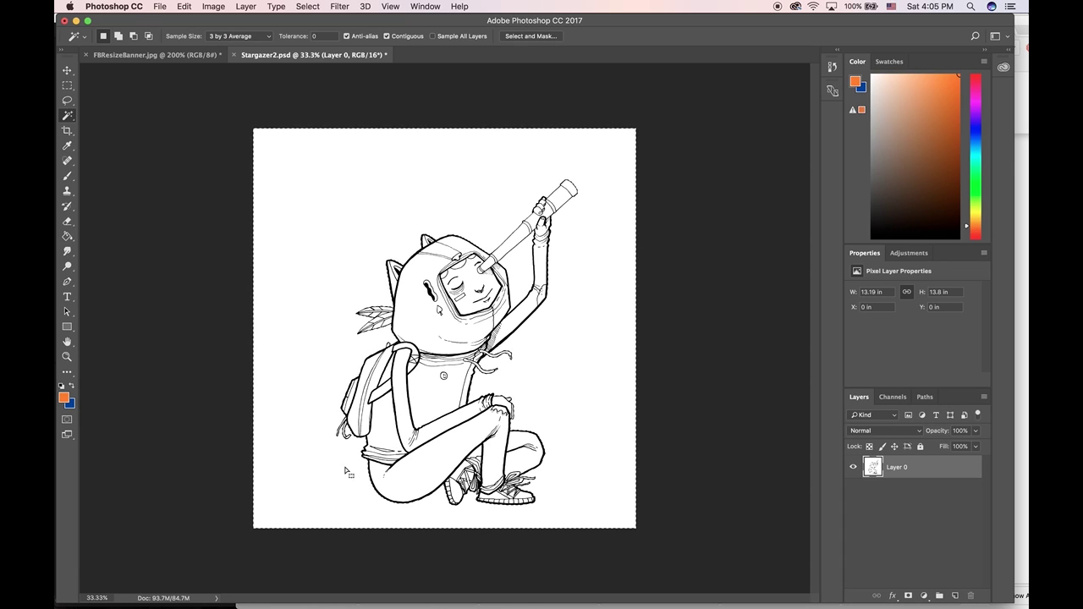
- Turn off Contiguous, test-select all white areas, deselect, and toggle Lock All on Layer 0
{"action": "left_click", "coordinate": [387, 36]}
{"action": "key", "text": "super+d"}
{"action": "left_click", "coordinate": [347, 239]}
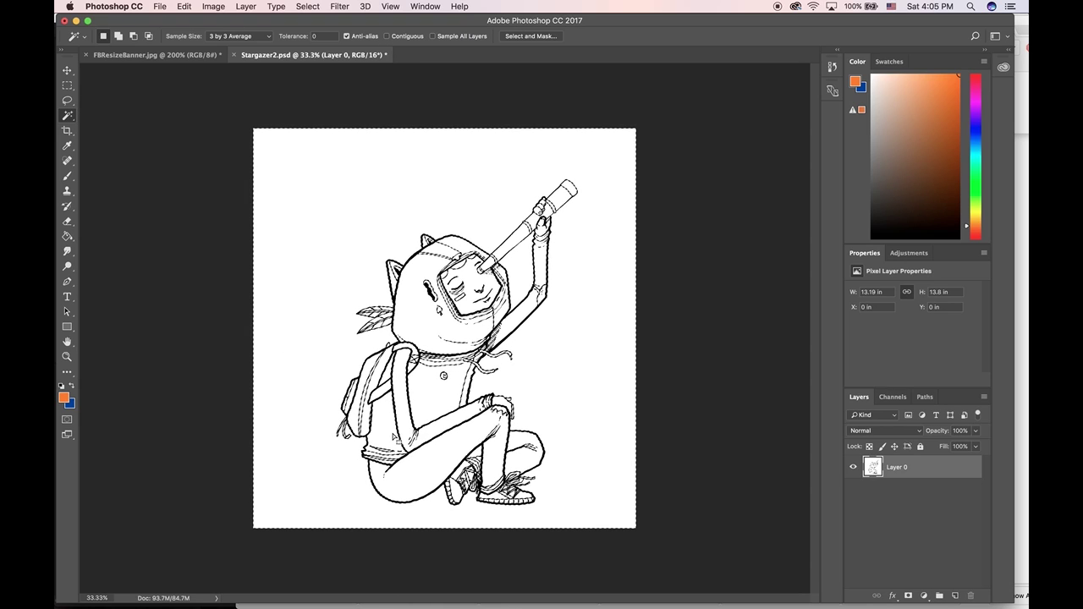
{"action": "key", "text": "super+d"}
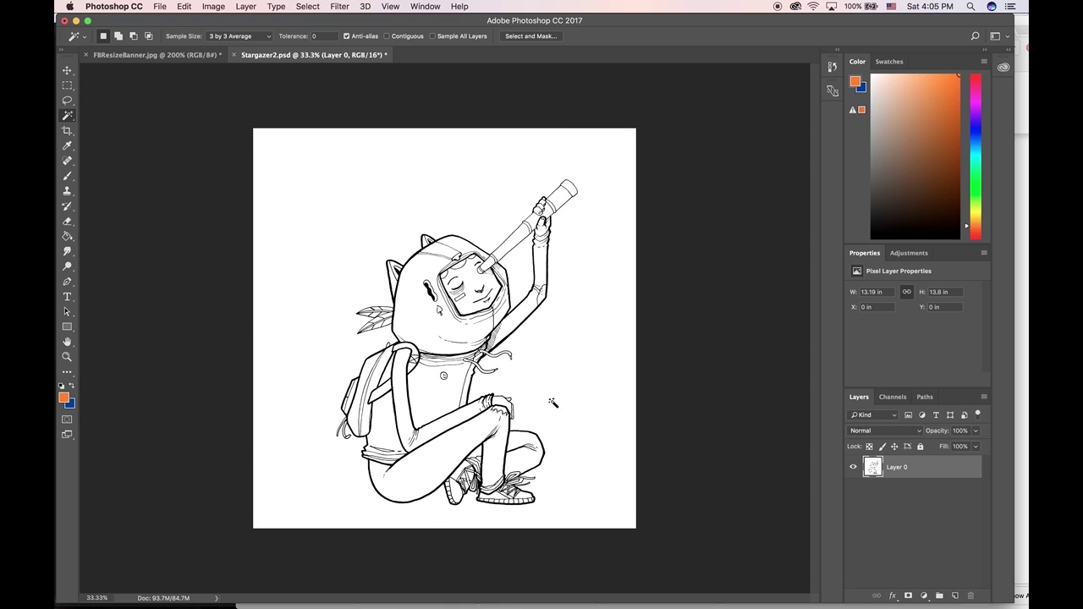
{"action": "left_click", "coordinate": [920, 447]}
{"action": "left_click", "coordinate": [921, 447]}
- Select the whole canvas and delete every pixel from Layer 0
{"action": "left_click", "coordinate": [309, 6]}
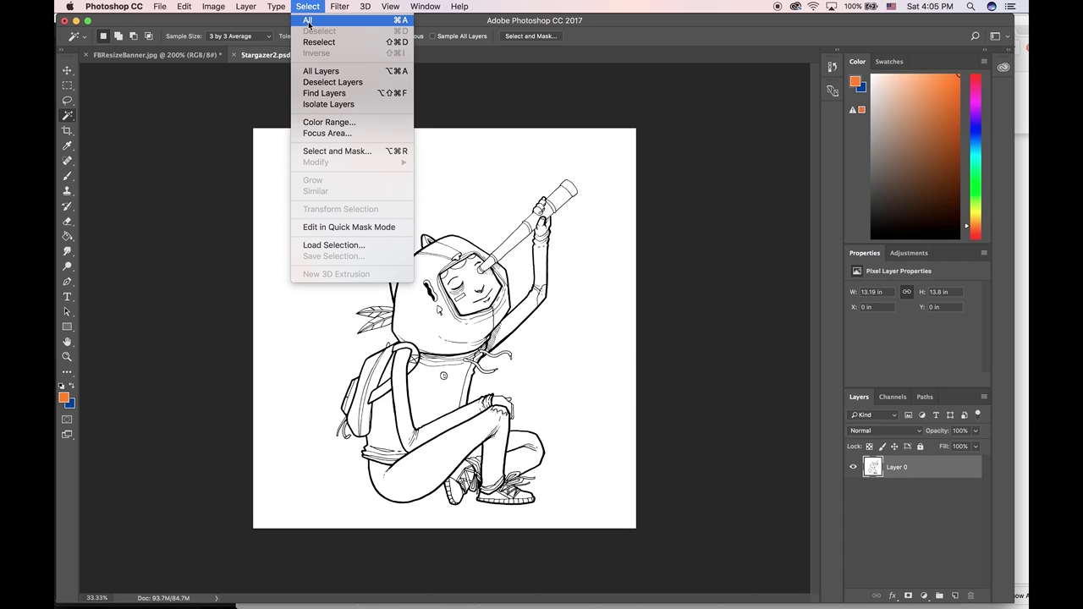
{"action": "left_click", "coordinate": [309, 6]}
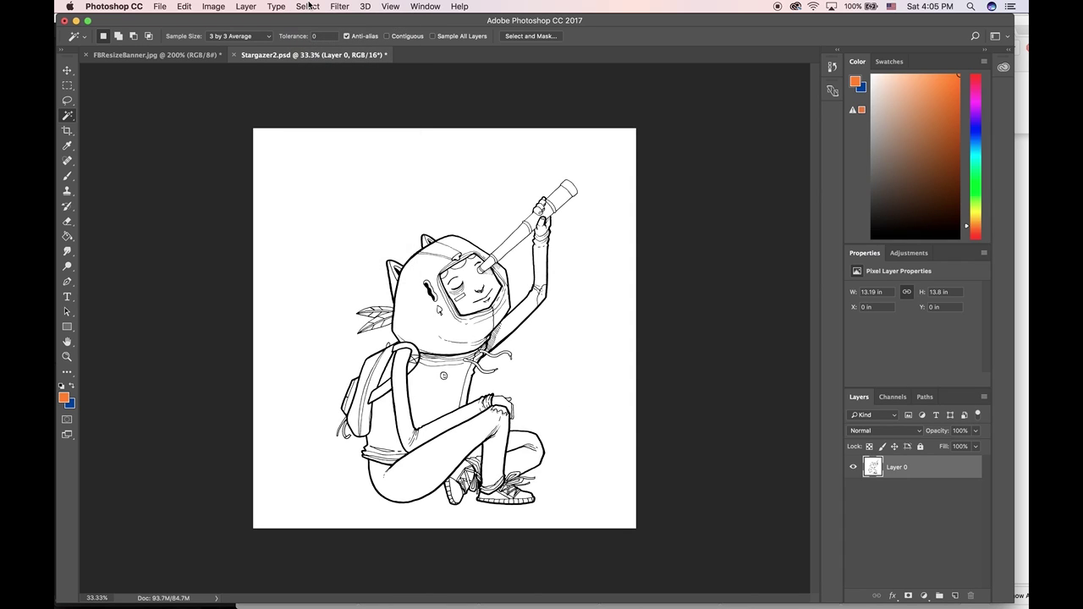
{"action": "key", "text": "super+a"}
{"action": "left_click", "coordinate": [187, 6]}
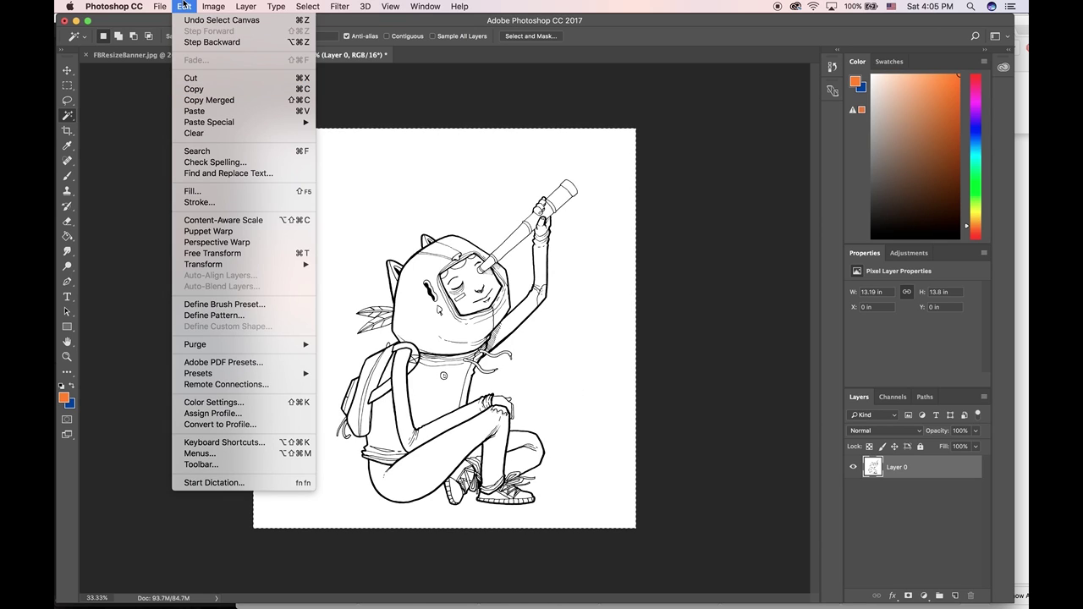
{"action": "left_click", "coordinate": [184, 6]}
{"action": "key", "text": "Delete"}
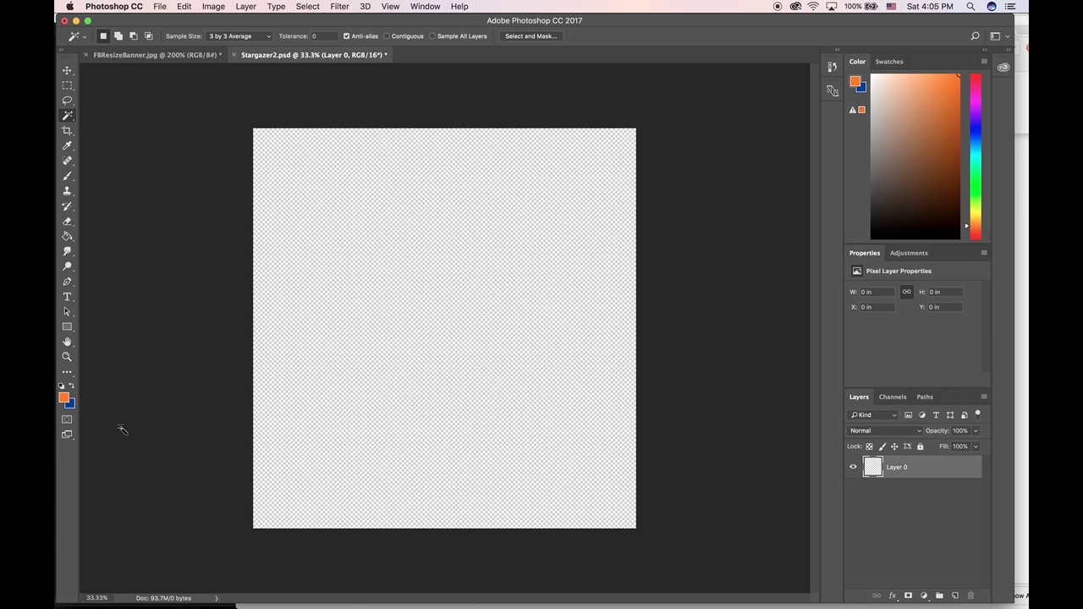
- Paste the line drawing into Quick Mask, then exit to load it as a selection
{"action": "key", "text": "q"}
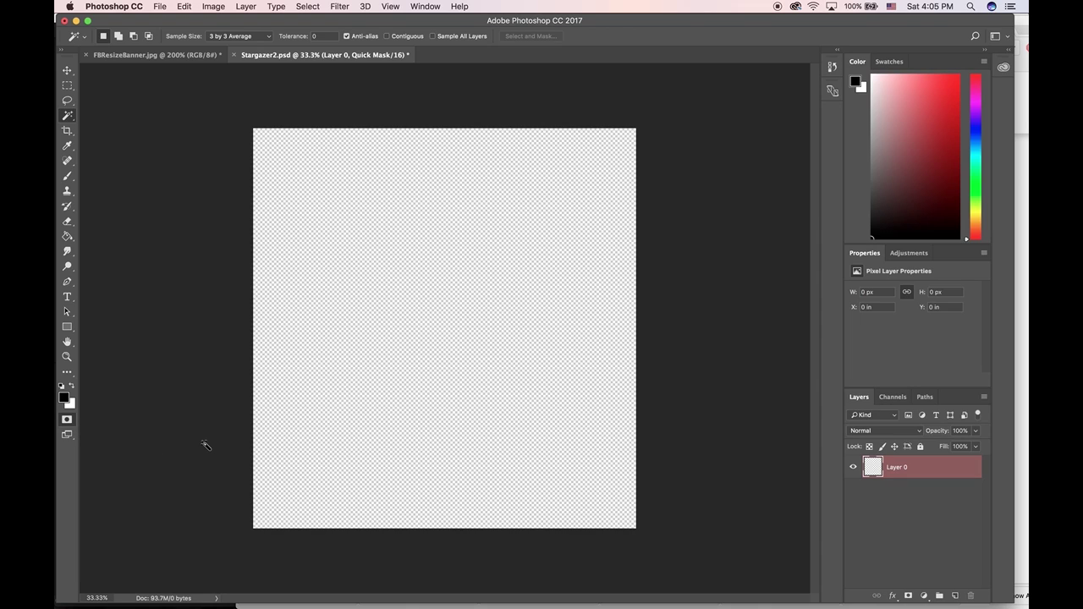
{"action": "key", "text": "ctrl+v"}
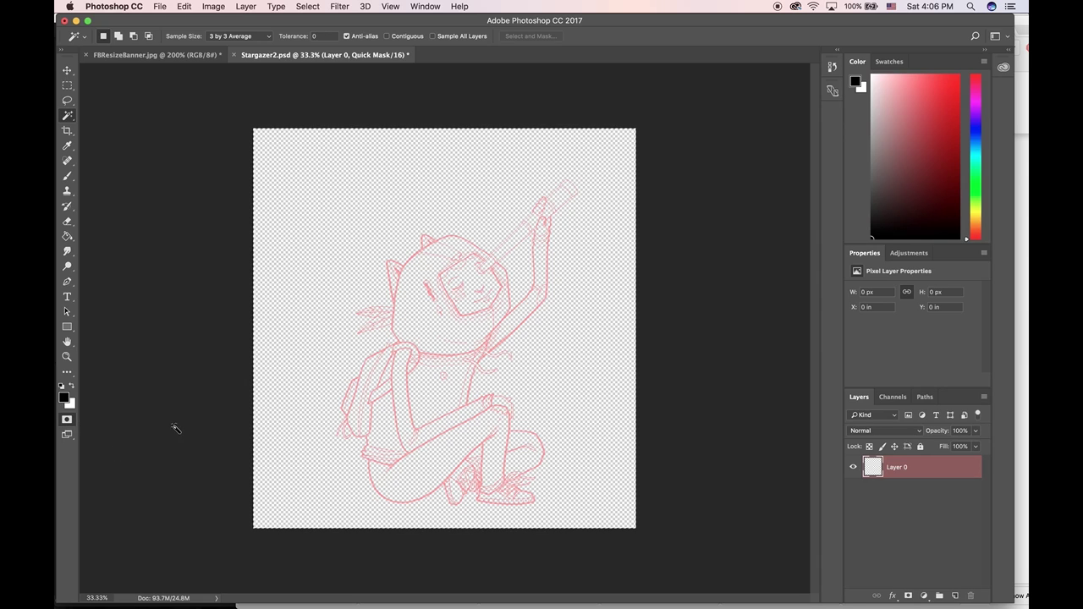
{"action": "key", "text": "q"}
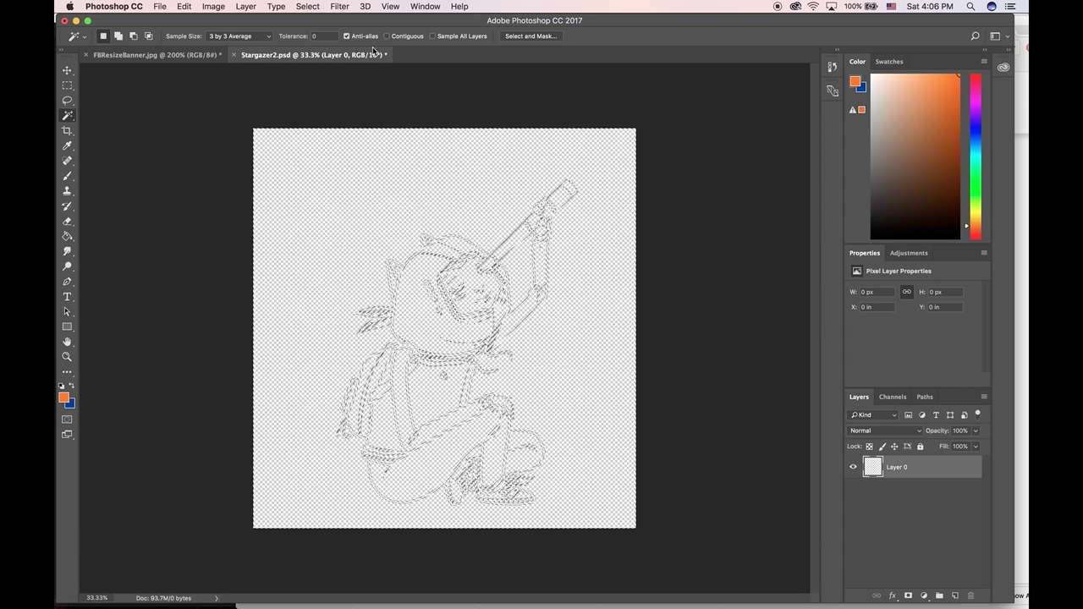
- Open the Fill dialog for the line-art selection with Contents Black at 100% opacity
{"action": "left_click", "coordinate": [314, 6]}
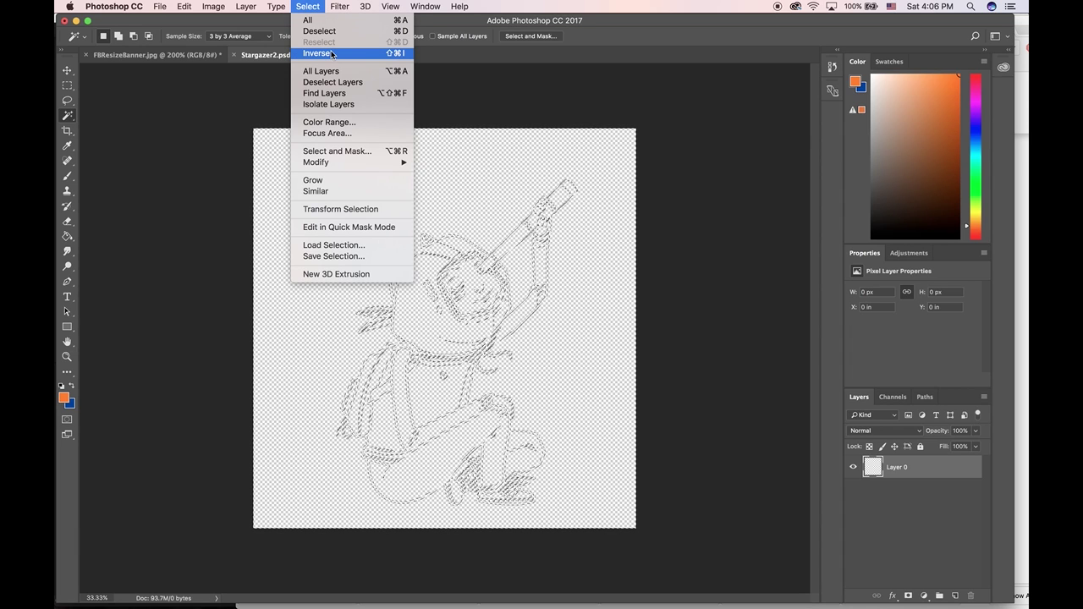
{"action": "left_click", "coordinate": [307, 6]}
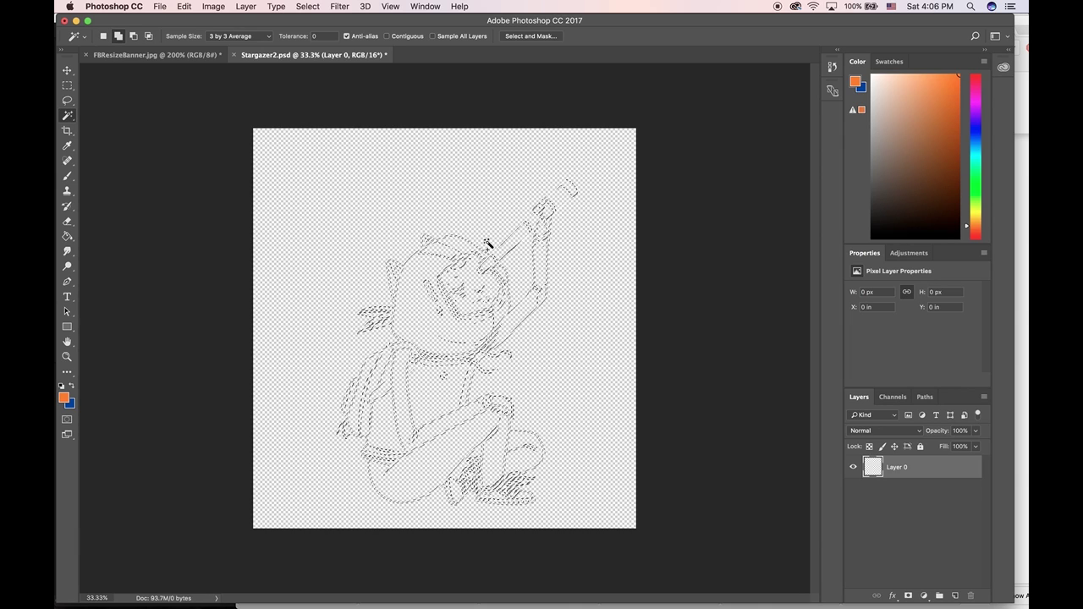
{"action": "key", "text": "shift+BackSpace"}
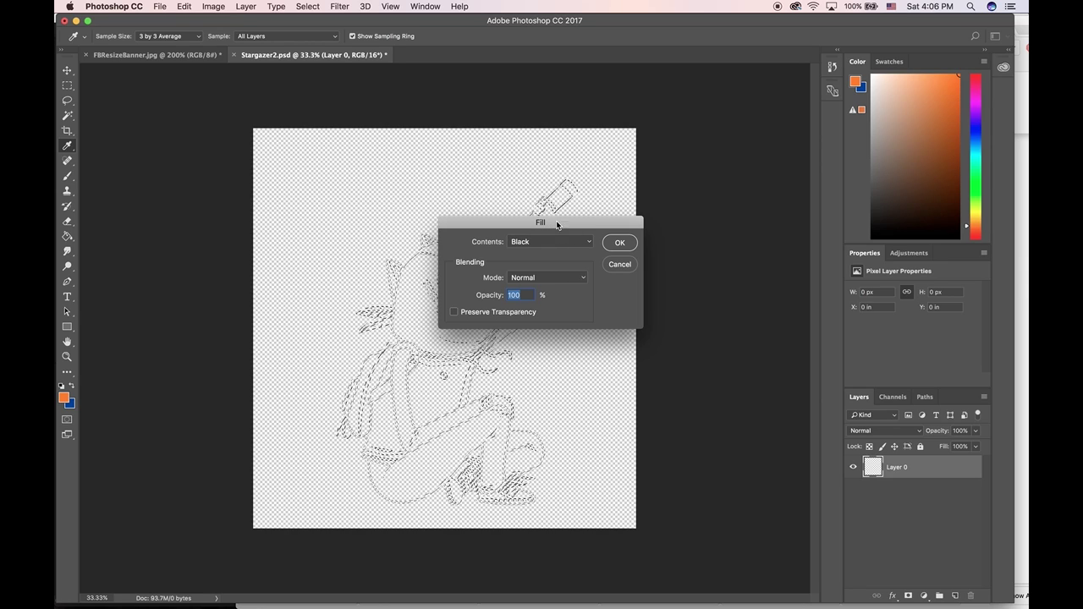
- Fill the line-art selection with black, choosing Black as the Fill contents
{"action": "left_click_drag", "start_coordinate": [556, 220], "coordinate": [520, 221]}
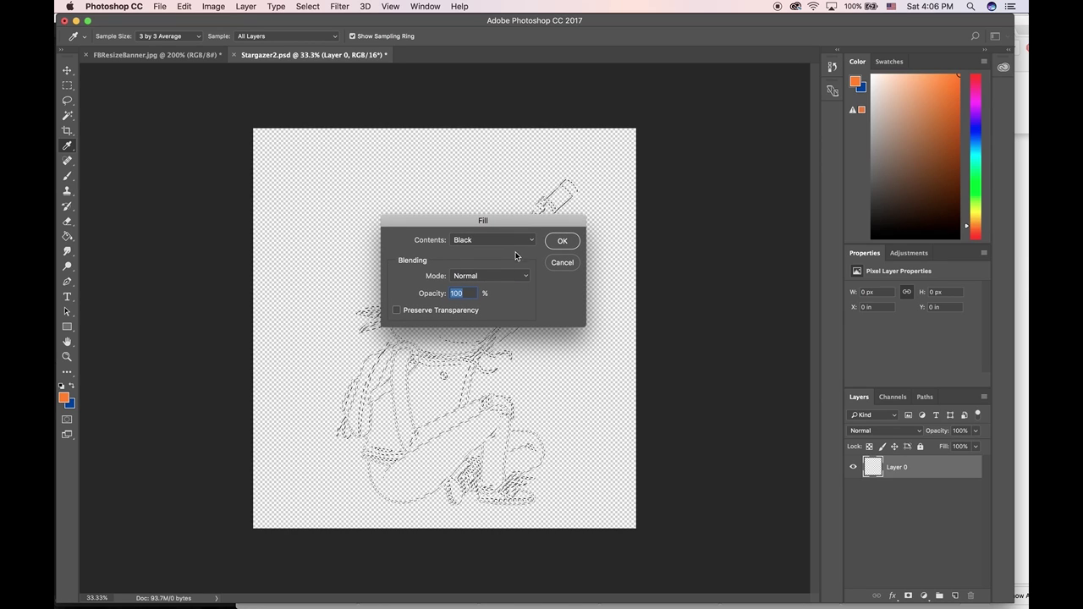
{"action": "left_click", "coordinate": [246, 7]}
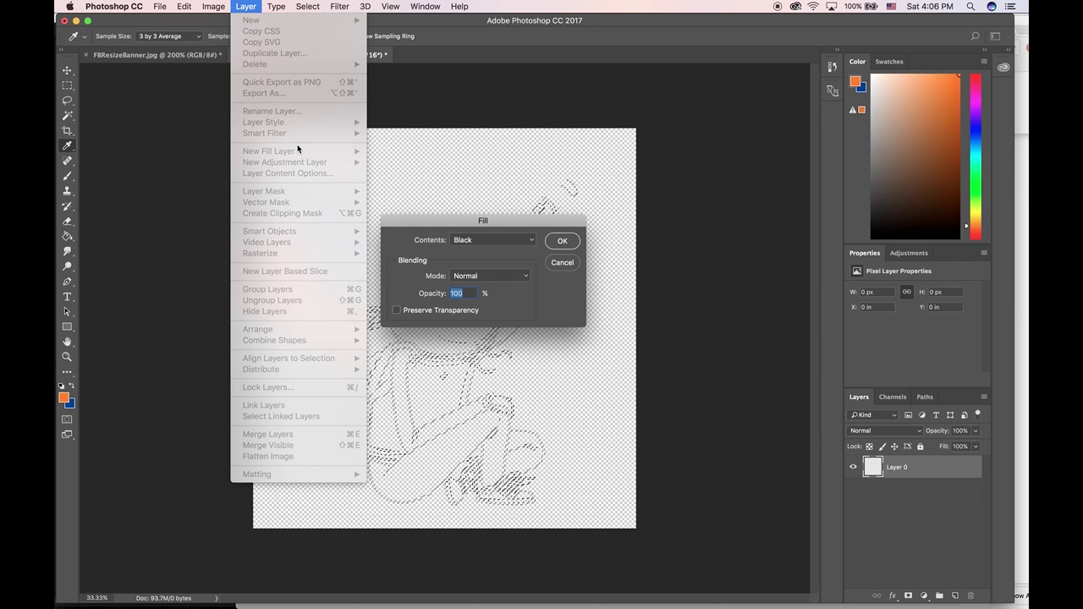
{"action": "left_click", "coordinate": [518, 225]}
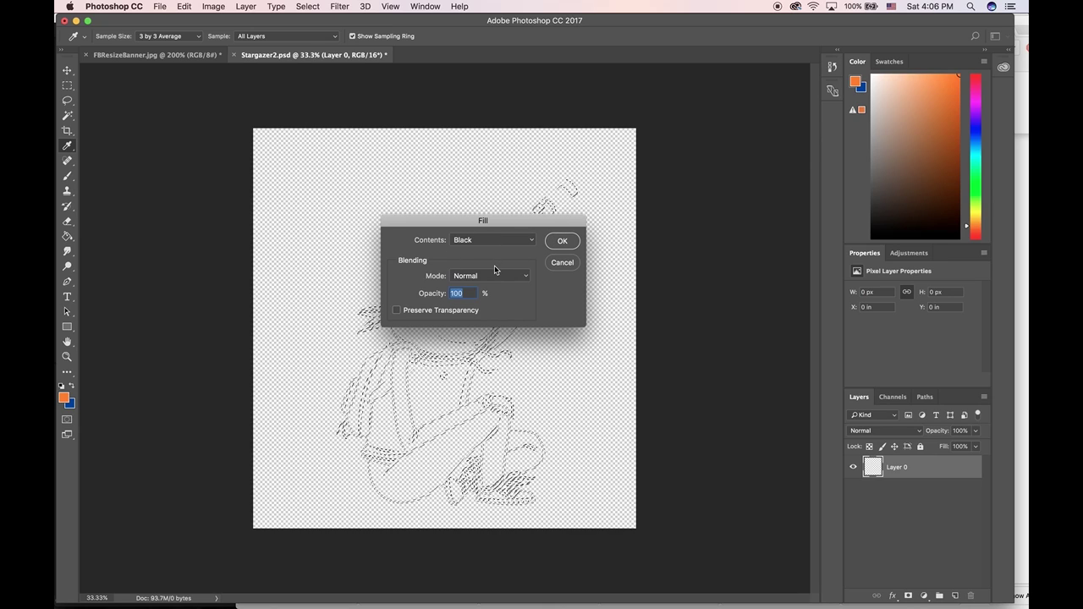
{"action": "left_click", "coordinate": [481, 241]}
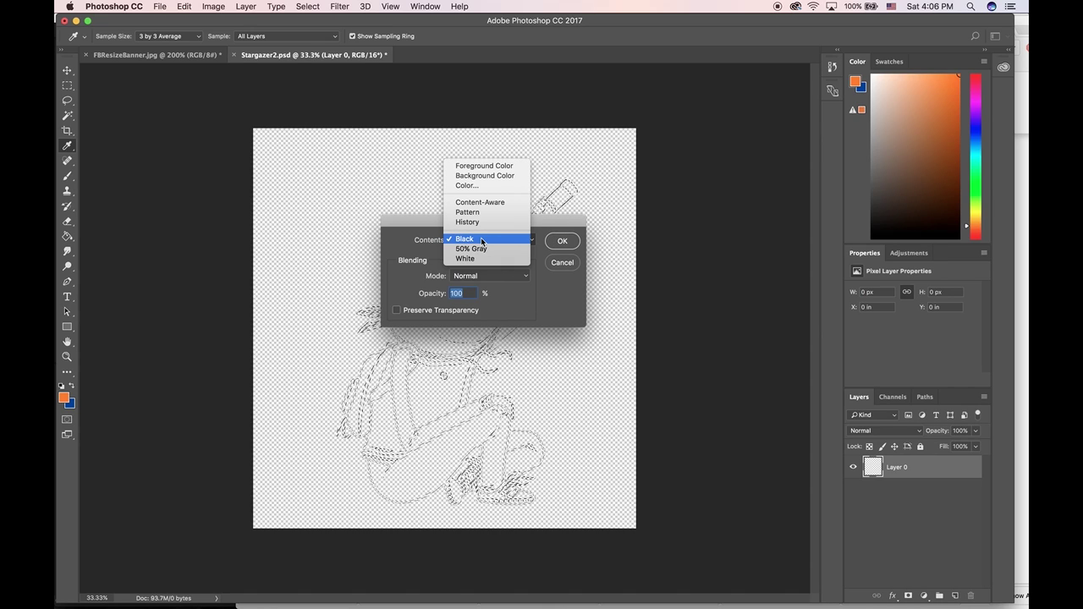
{"action": "left_click", "coordinate": [487, 185]}
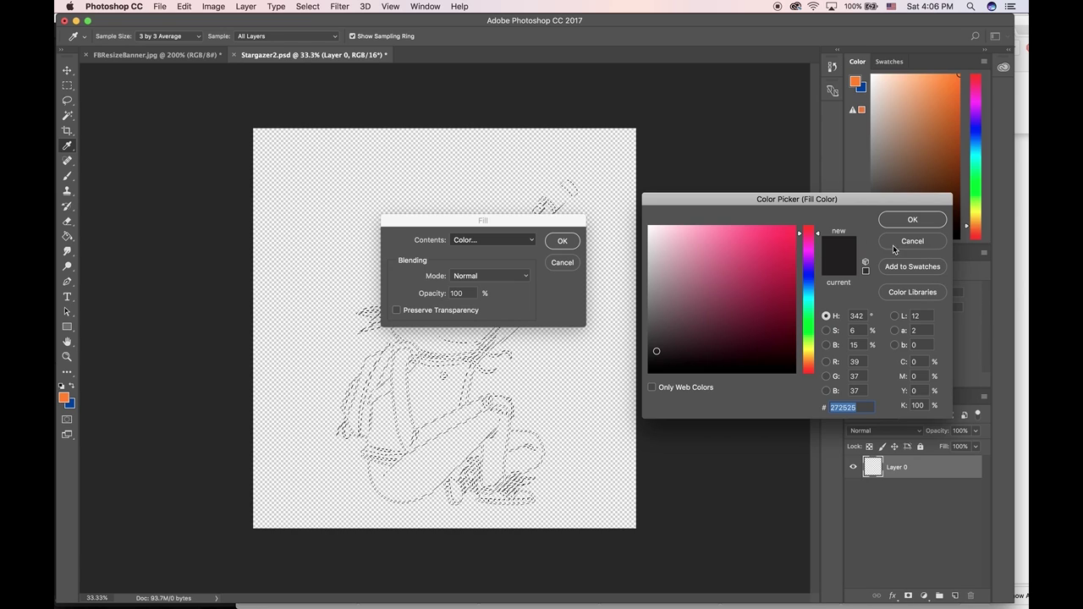
{"action": "left_click", "coordinate": [894, 247]}
{"action": "left_click", "coordinate": [492, 239]}
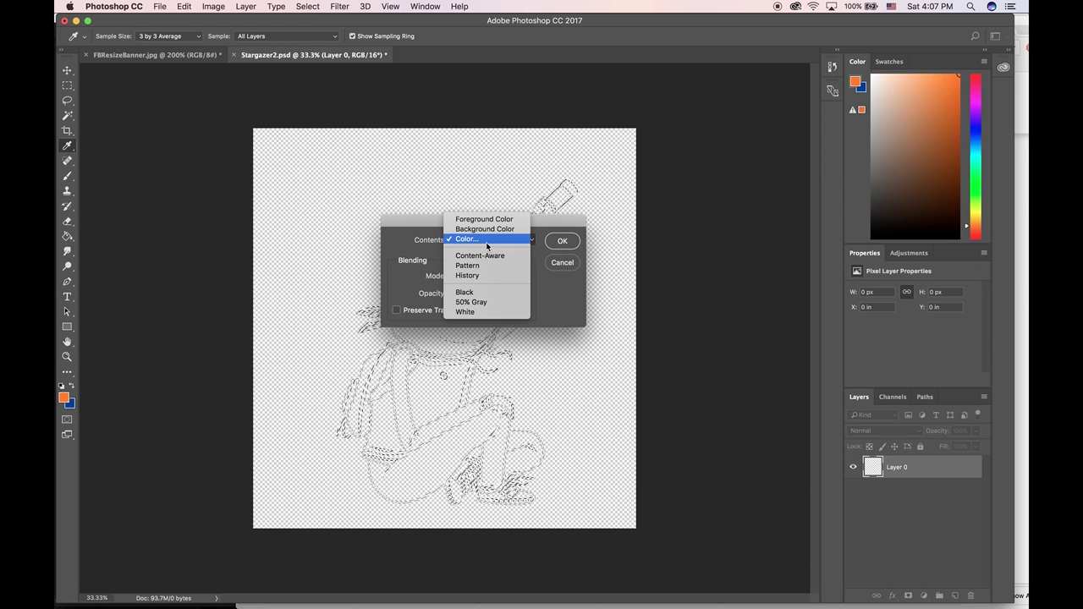
{"action": "left_click", "coordinate": [486, 292]}
{"action": "left_click", "coordinate": [567, 243]}
{"action": "key", "text": "w"}
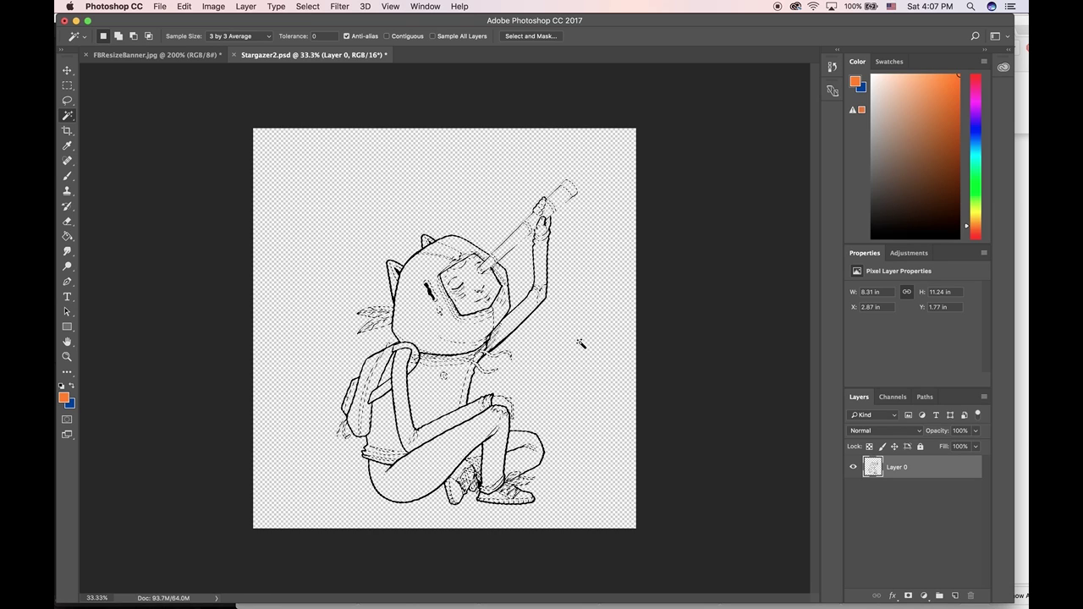
- Apply a second black fill, deselect, and move the figure up and right
{"action": "key", "text": "shift+BackSpace"}
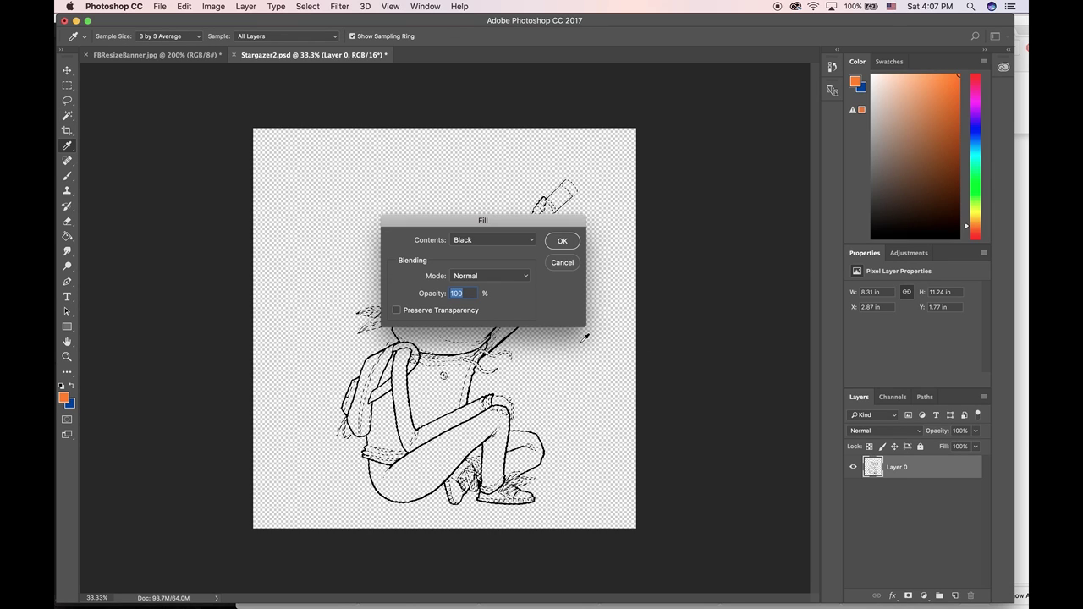
{"action": "key", "text": "Return"}
{"action": "key", "text": "w"}
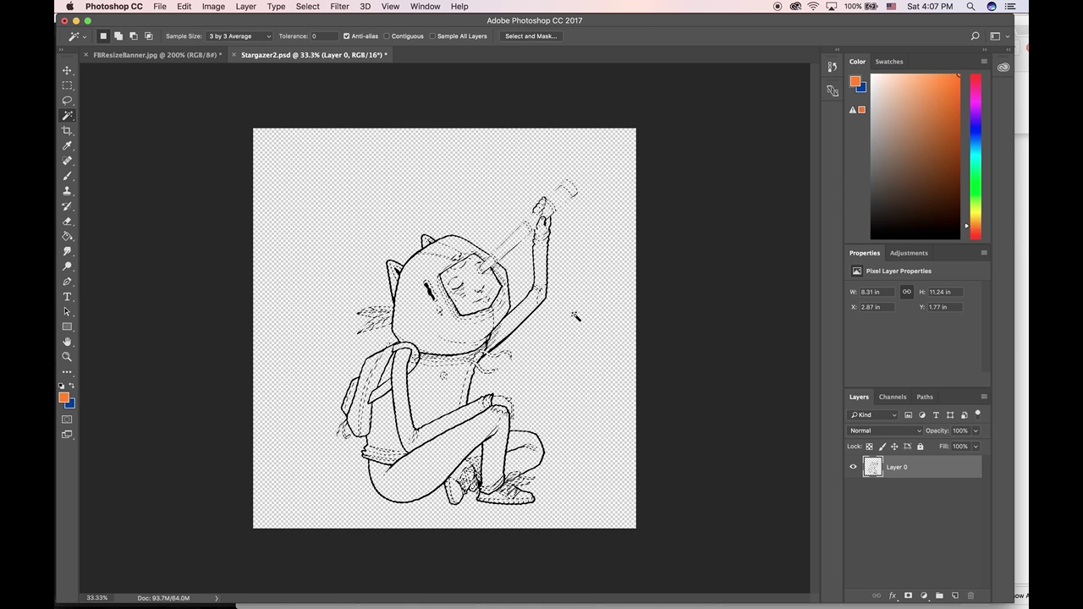
{"action": "key", "text": "super+d"}
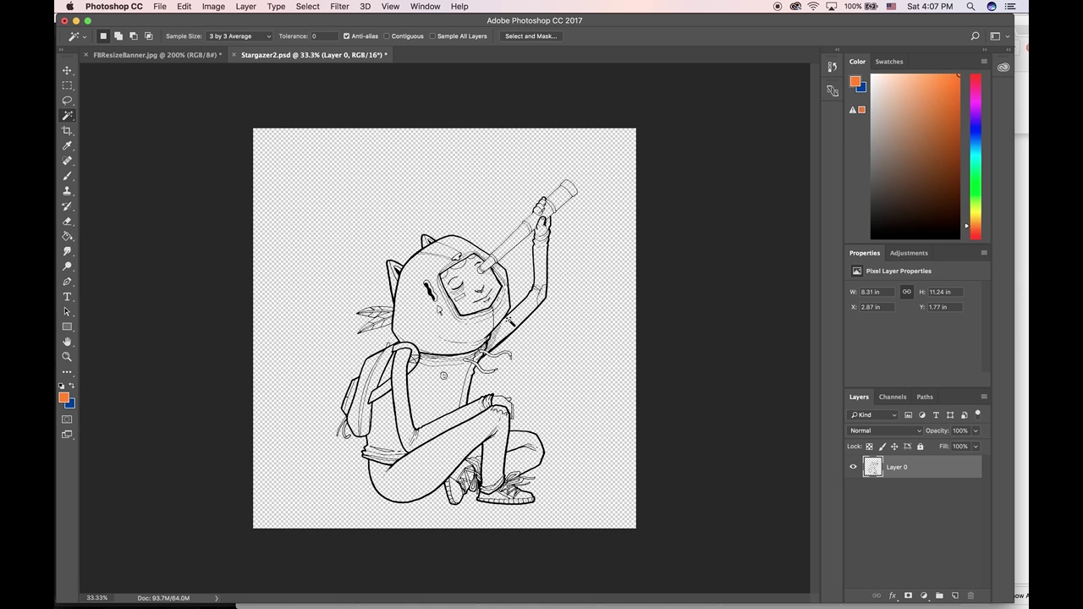
{"action": "key", "text": "v"}
{"action": "left_click_drag", "start_coordinate": [380, 430], "coordinate": [374, 407]}
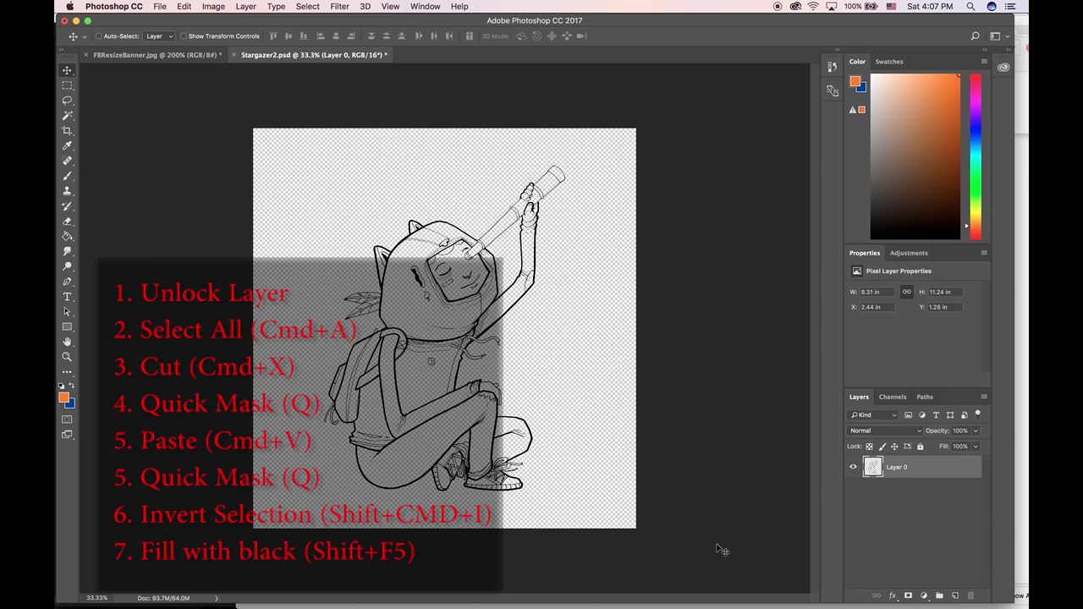
- Add Layer 1 beneath Layer 0 and fill it white with the Paint Bucket
{"action": "left_click", "coordinate": [954, 596]}
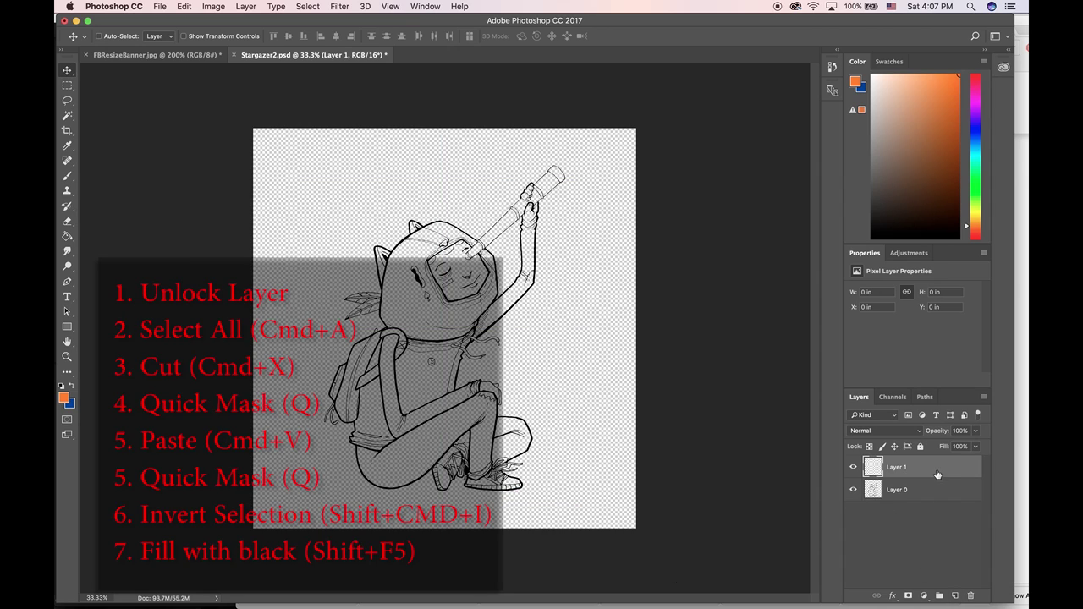
{"action": "left_click_drag", "start_coordinate": [937, 475], "coordinate": [960, 560]}
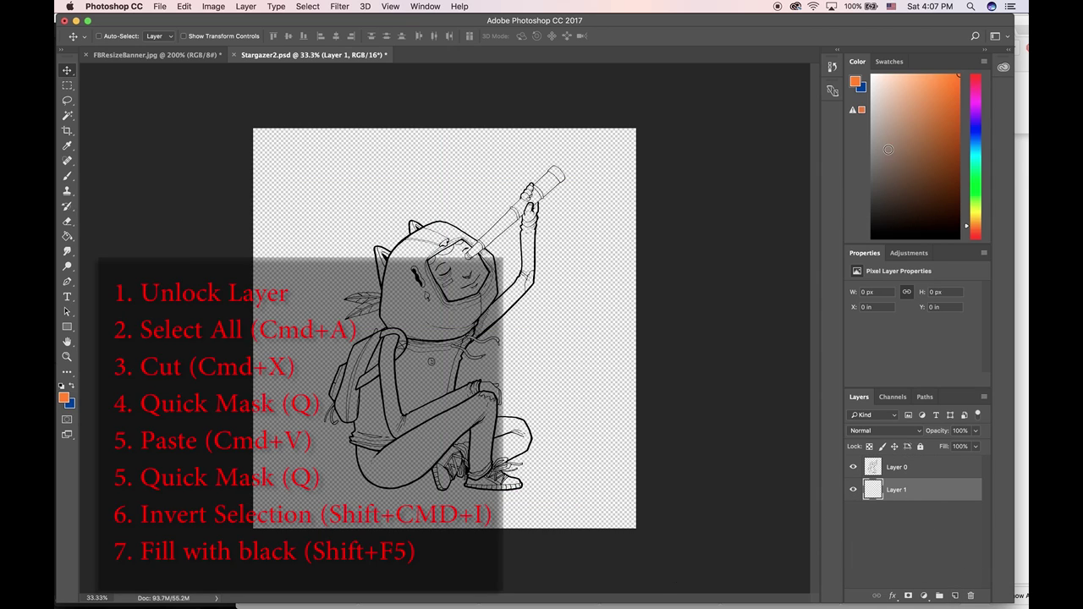
{"action": "left_click", "coordinate": [872, 75]}
{"action": "key", "text": "g"}
{"action": "left_click", "coordinate": [612, 363]}
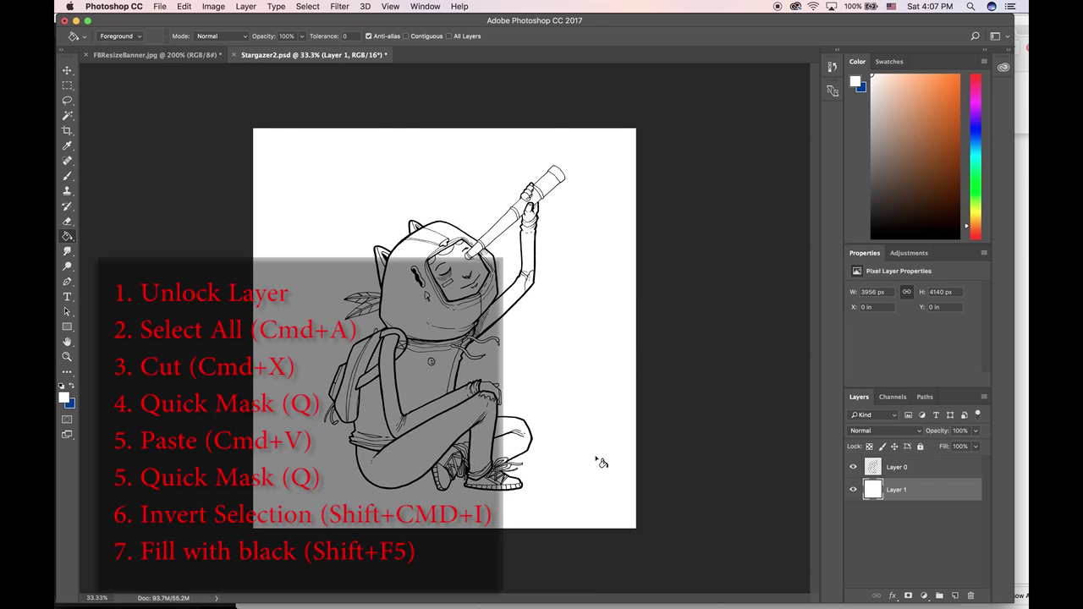
- Test a pale peach fill on Layer 1, undo it back to white, and reselect Layer 0
{"action": "left_click", "coordinate": [926, 473]}
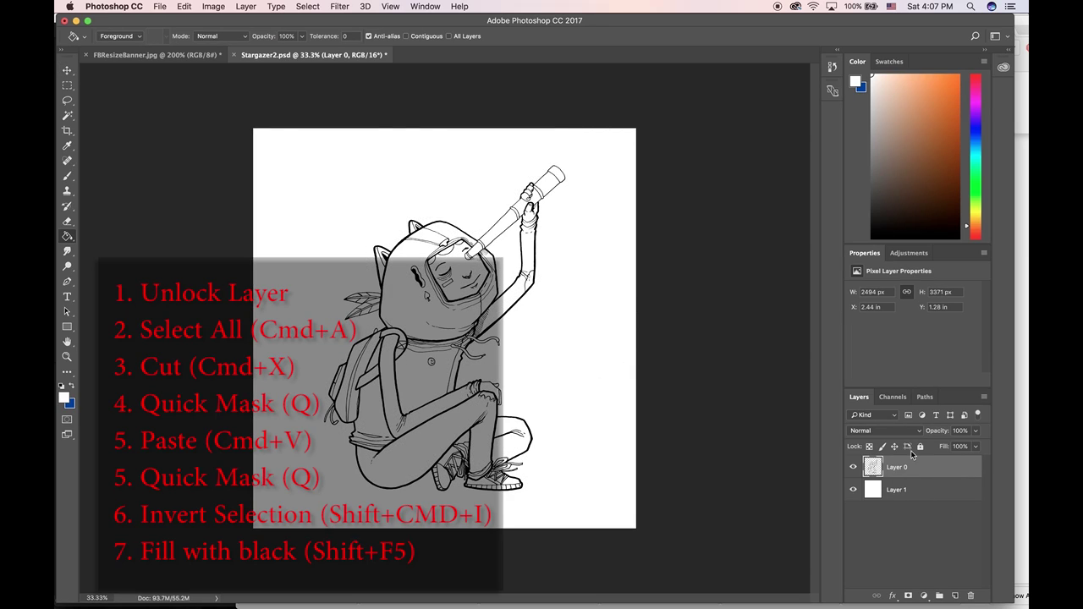
{"action": "left_click", "coordinate": [932, 502]}
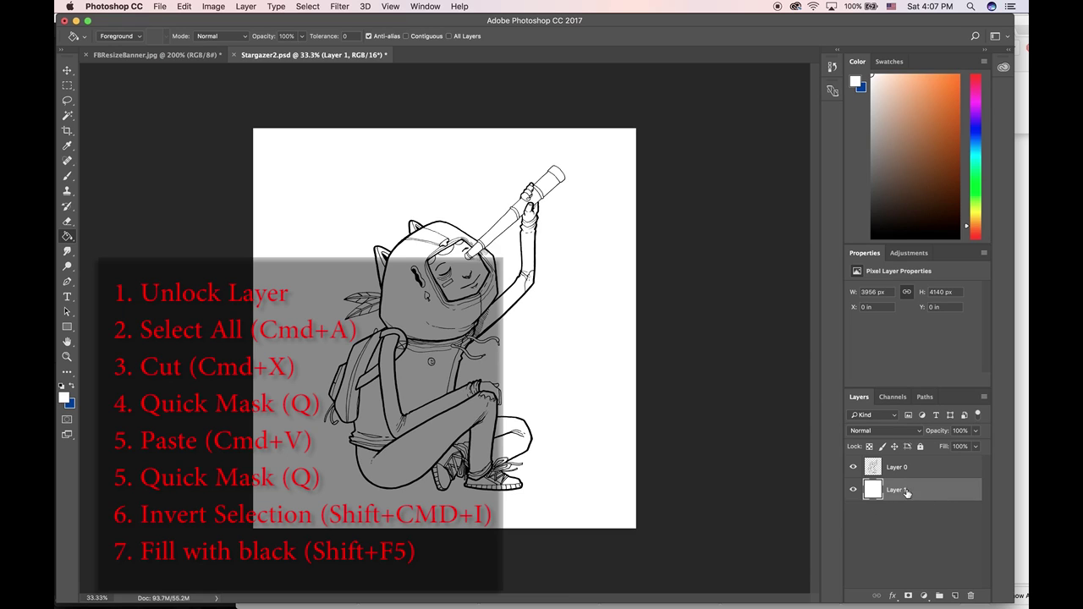
{"action": "left_click", "coordinate": [888, 75]}
{"action": "left_click", "coordinate": [553, 354]}
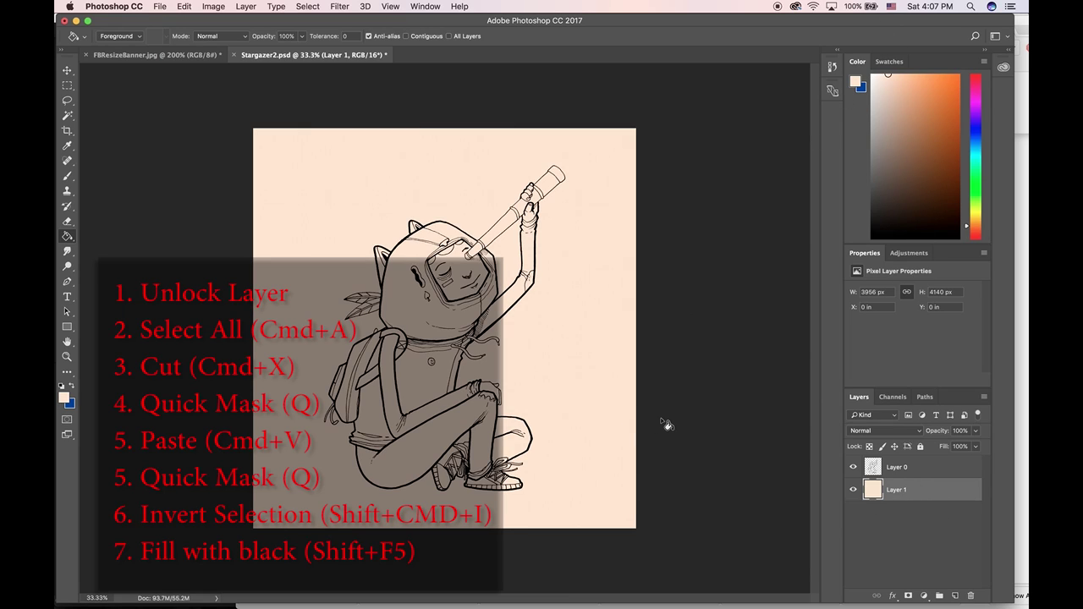
{"action": "key", "text": "super+z"}
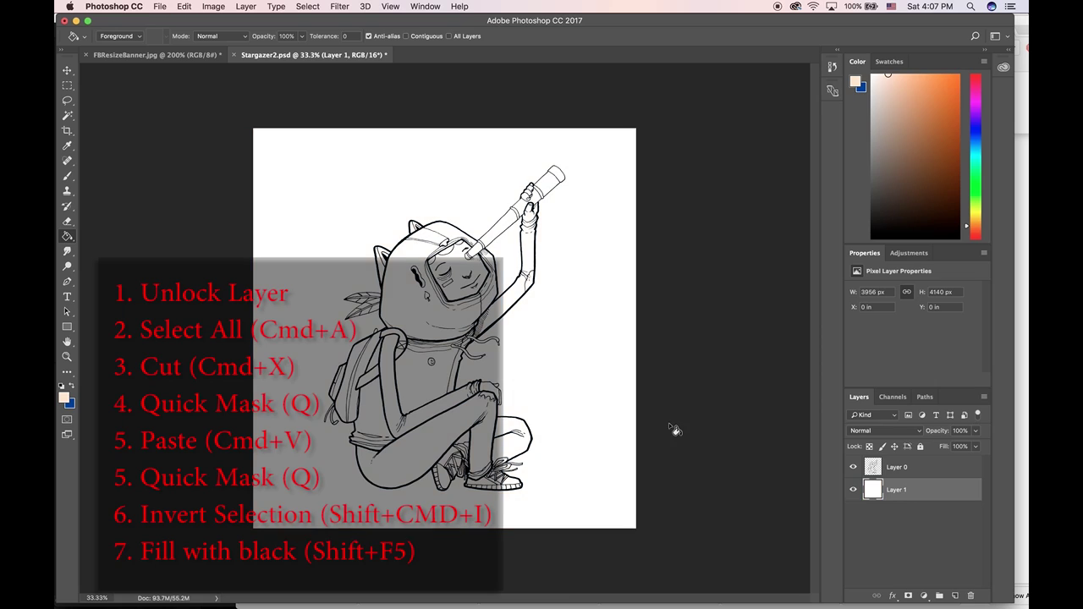
{"action": "left_click", "coordinate": [927, 470]}
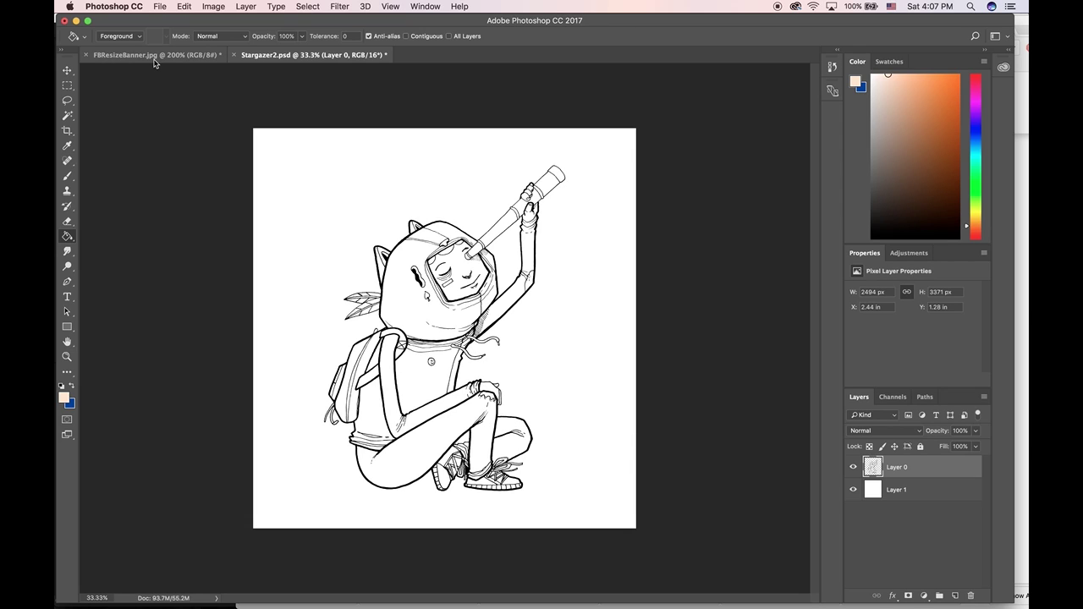
- Magic Wand-select the white background around the figure, switching to Add to Selection mode
{"action": "left_click", "coordinate": [67, 115]}
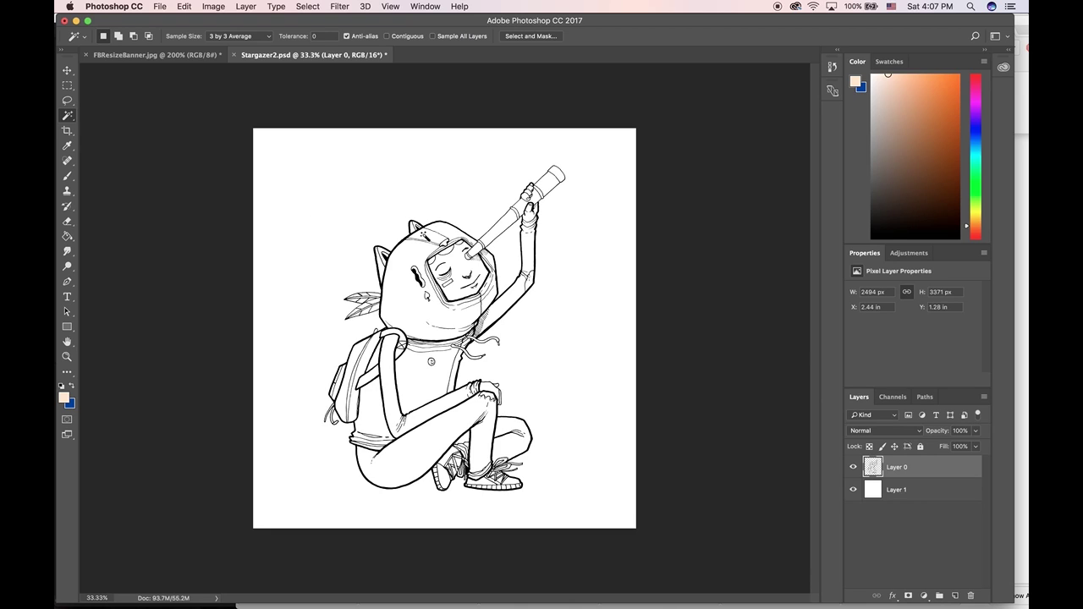
{"action": "left_click", "coordinate": [432, 181]}
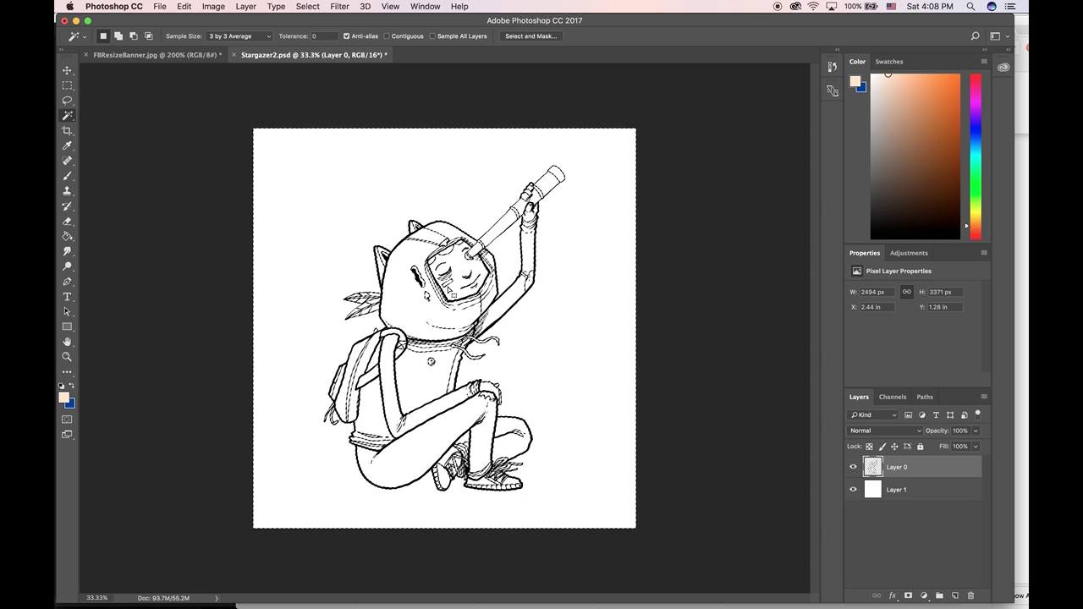
{"action": "key", "text": "super+d"}
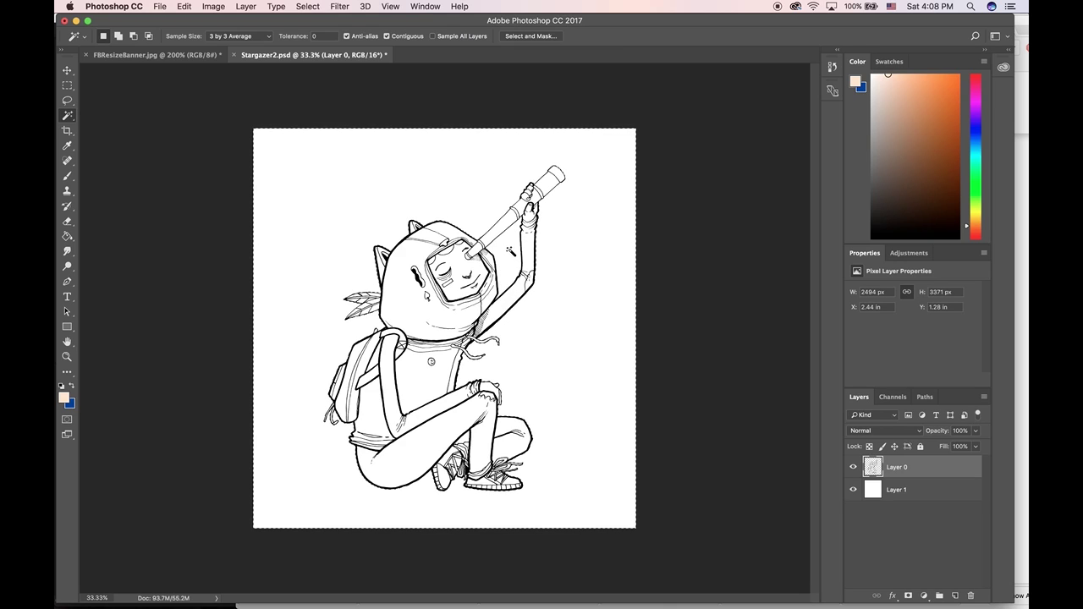
{"action": "key", "text": "shift"}
- Invert the selection onto the figure and try Select > Modify > Contract, then cancel
{"action": "left_click", "coordinate": [307, 6]}
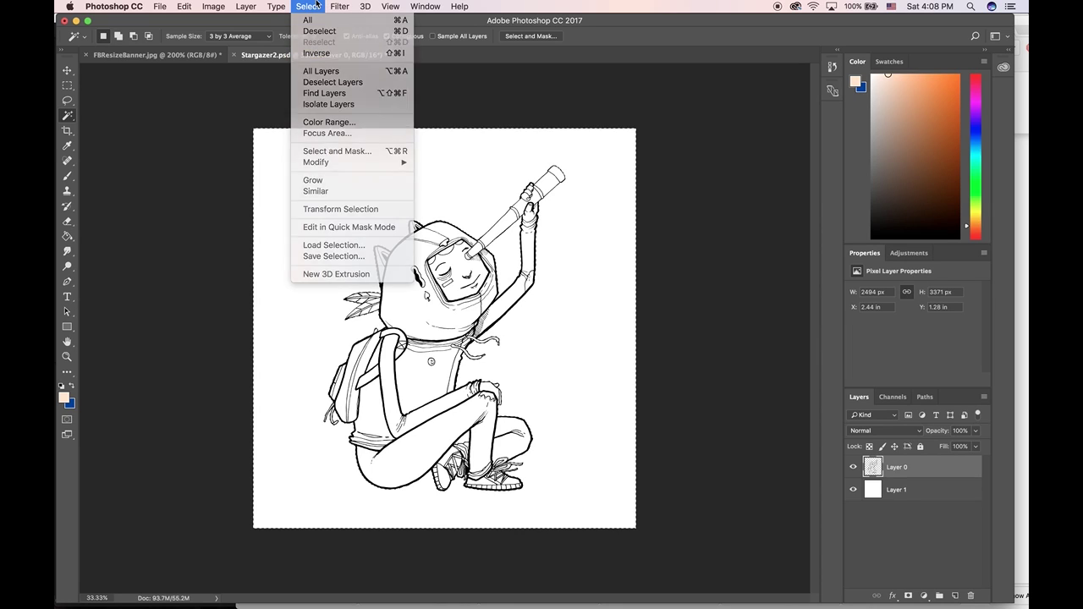
{"action": "left_click", "coordinate": [315, 5]}
{"action": "key", "text": "super+d"}
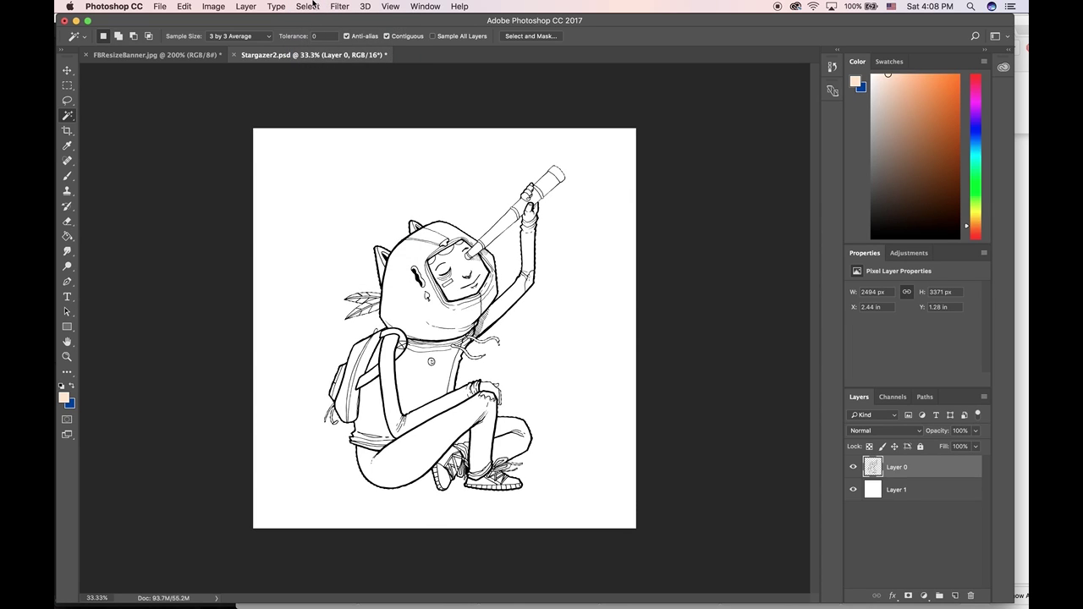
{"action": "left_click", "coordinate": [313, 5]}
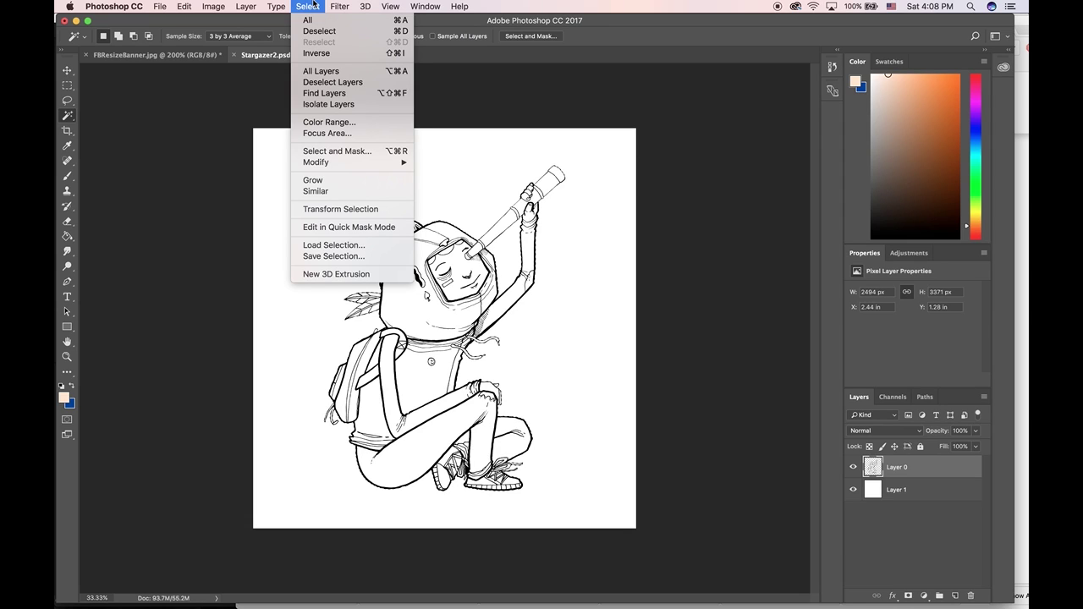
{"action": "mouse_move", "coordinate": [343, 161]}
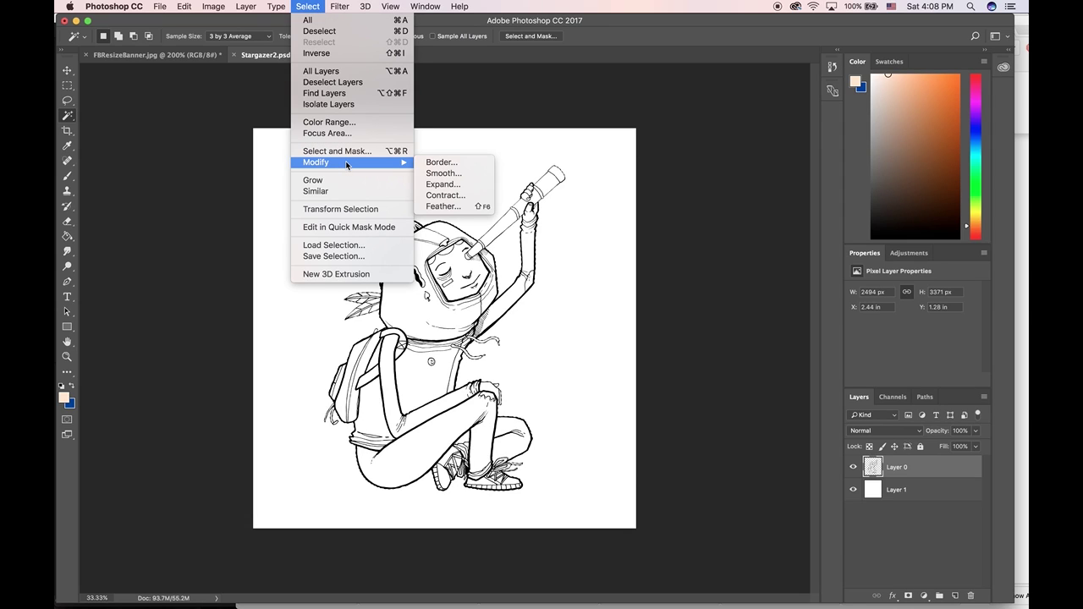
{"action": "left_click", "coordinate": [463, 198]}
{"action": "left_click_drag", "start_coordinate": [565, 268], "coordinate": [638, 268]}
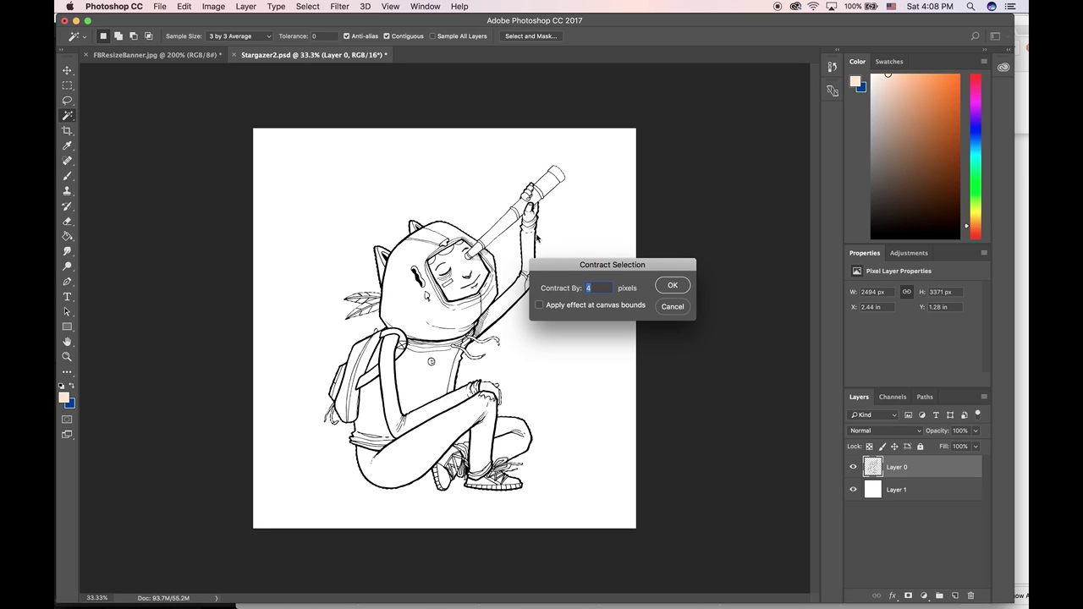
{"action": "left_click", "coordinate": [672, 306]}
- Zoom to 200% around the chest and scroll to inspect the ink-line edges
{"action": "key", "text": "super+0"}
{"action": "key", "text": "super+equal"}
{"action": "key", "text": "super+equal"}
{"action": "key", "text": "super+equal"}
{"action": "key", "text": "super+equal"}
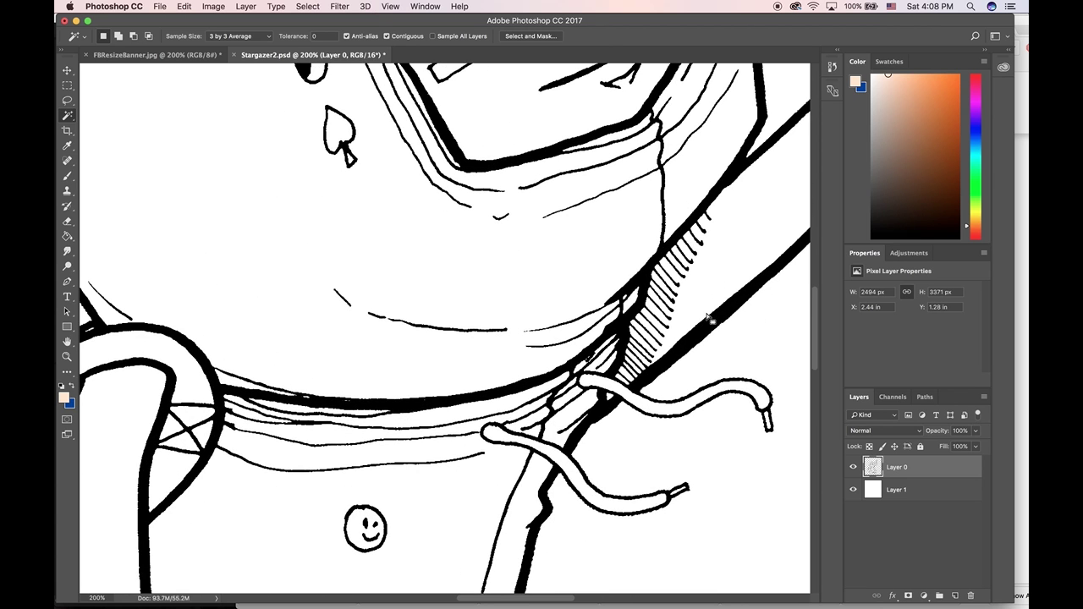
{"action": "scroll", "coordinate": [674, 302], "scroll_direction": "right", "scroll_amount": 3}
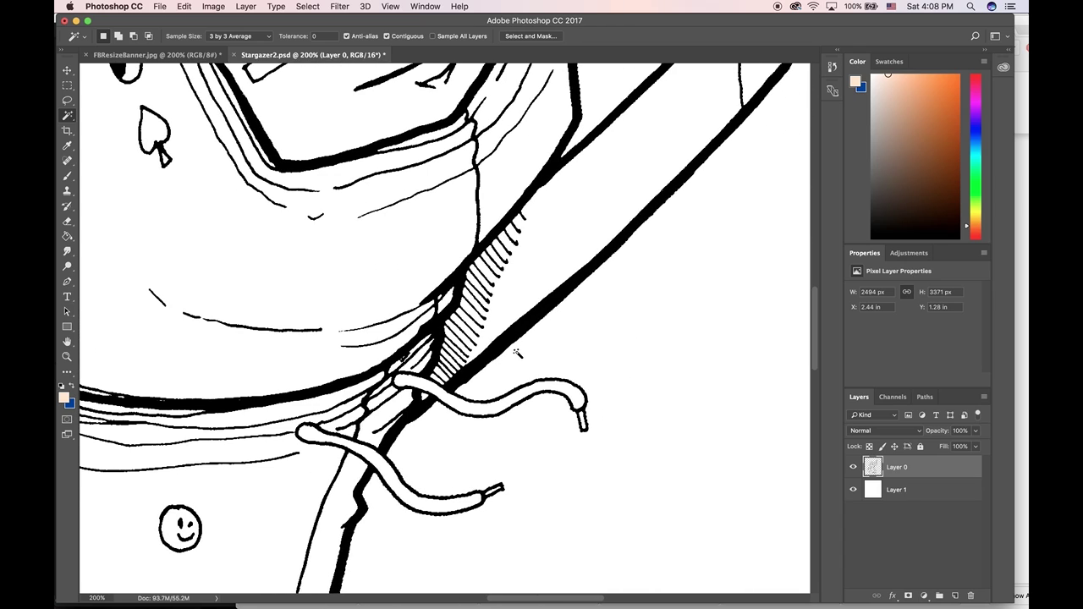
{"action": "scroll", "coordinate": [553, 356], "scroll_direction": "up", "scroll_amount": 5}
{"action": "scroll", "coordinate": [554, 359], "scroll_direction": "up", "scroll_amount": 5}
{"action": "scroll", "coordinate": [609, 347], "scroll_direction": "right", "scroll_amount": 5}
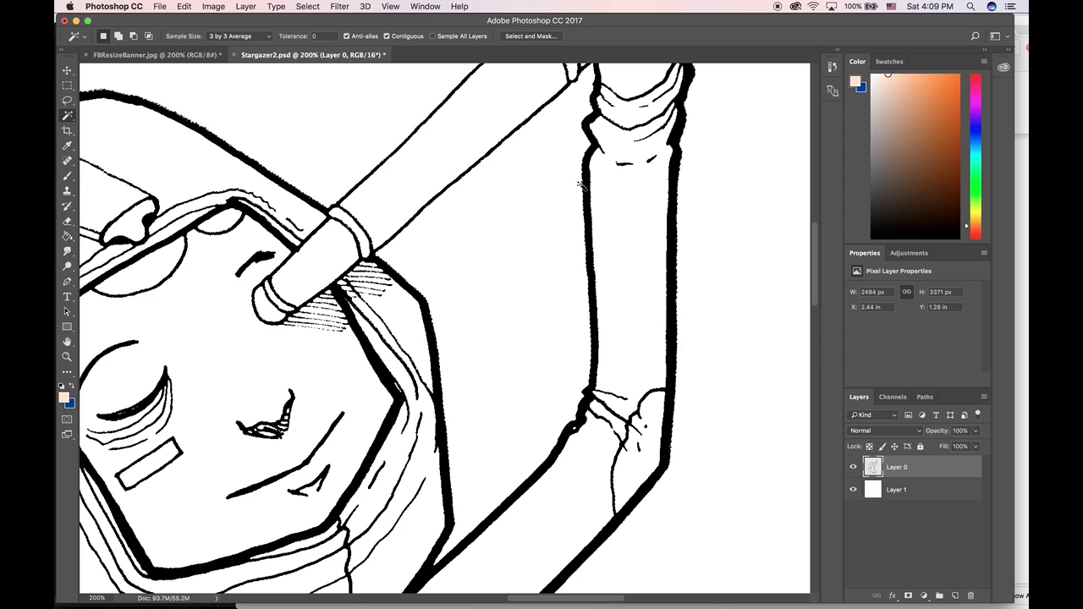
{"action": "scroll", "coordinate": [584, 181], "scroll_direction": "up", "scroll_amount": 4}
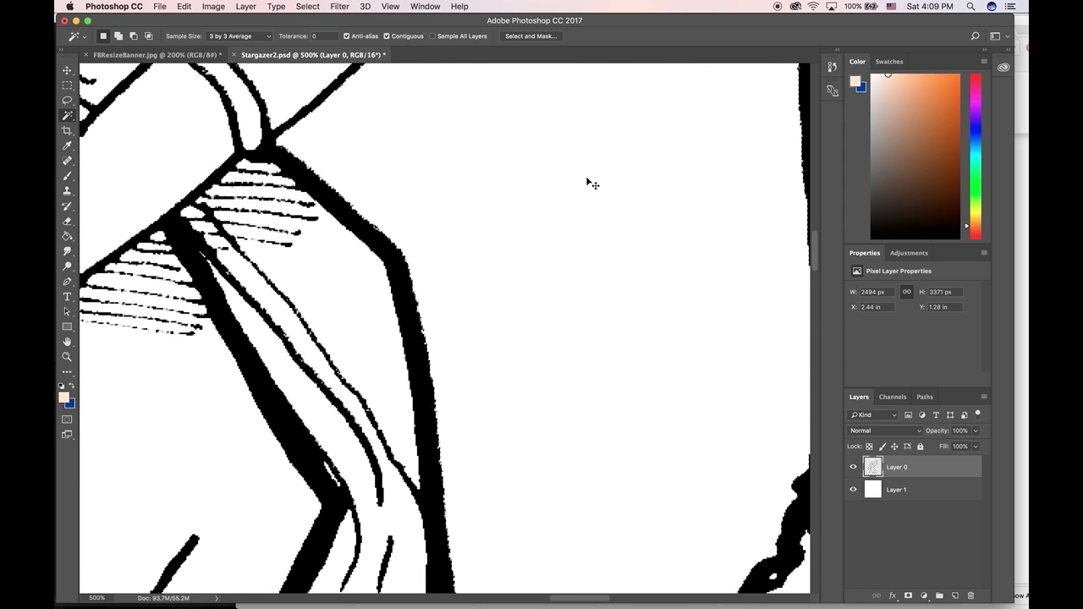
{"action": "scroll", "coordinate": [586, 180], "scroll_direction": "down", "scroll_amount": 2}
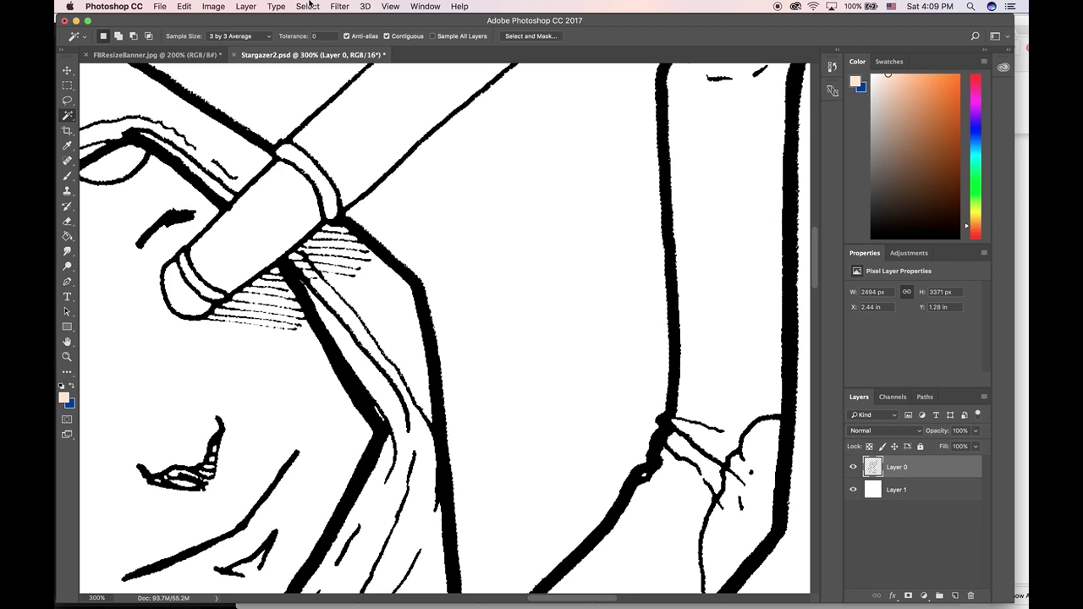
- Try contracting the figure selection by 4 pixels, then undo it
{"action": "left_click", "coordinate": [308, 6]}
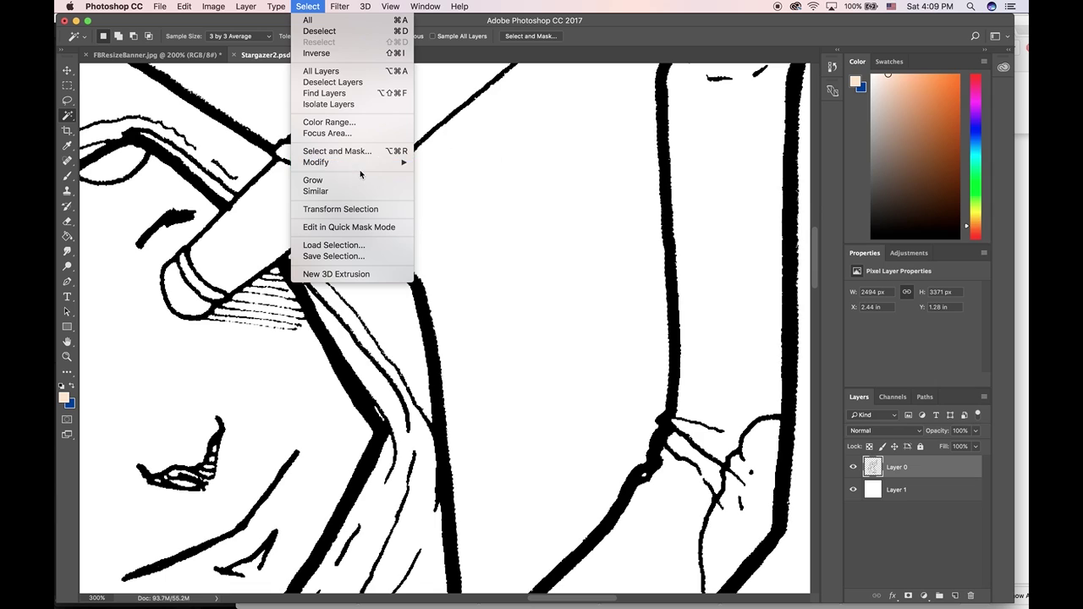
{"action": "mouse_move", "coordinate": [364, 167]}
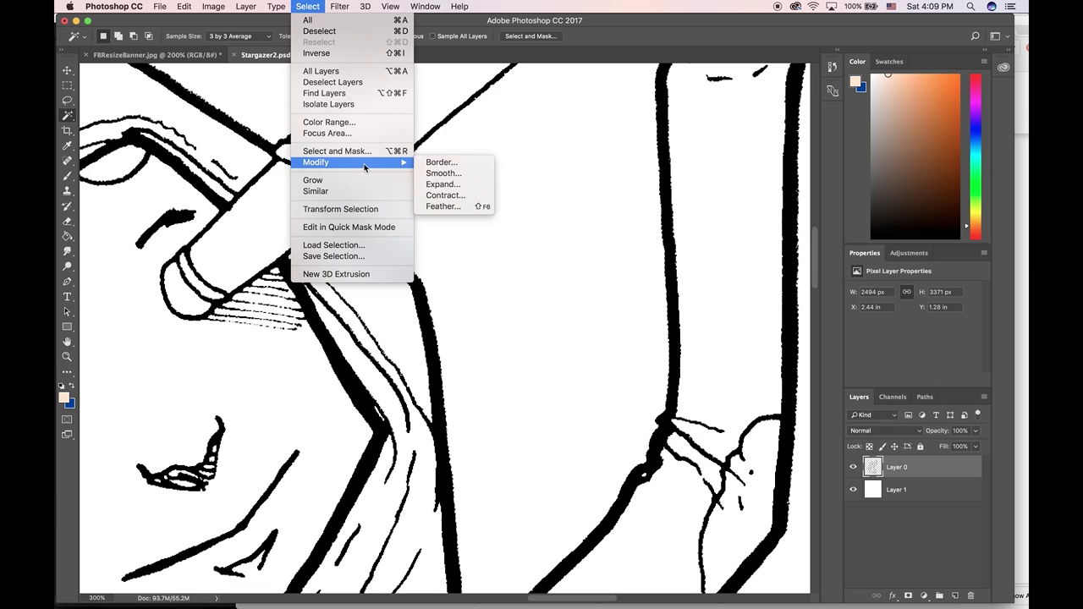
{"action": "left_click", "coordinate": [460, 196]}
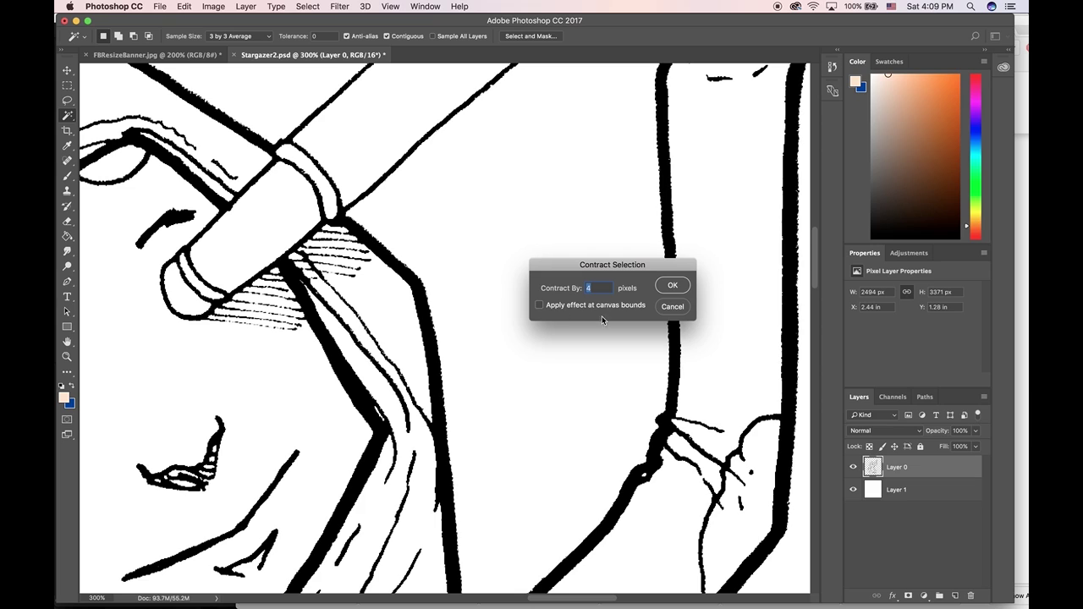
{"action": "left_click", "coordinate": [672, 284]}
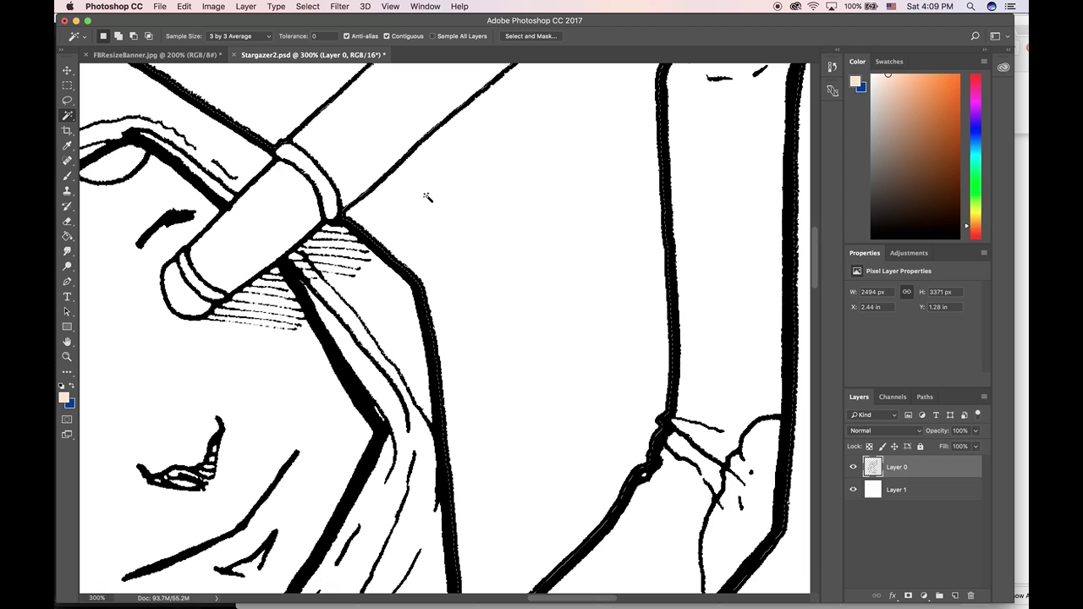
{"action": "key", "text": "super+d"}
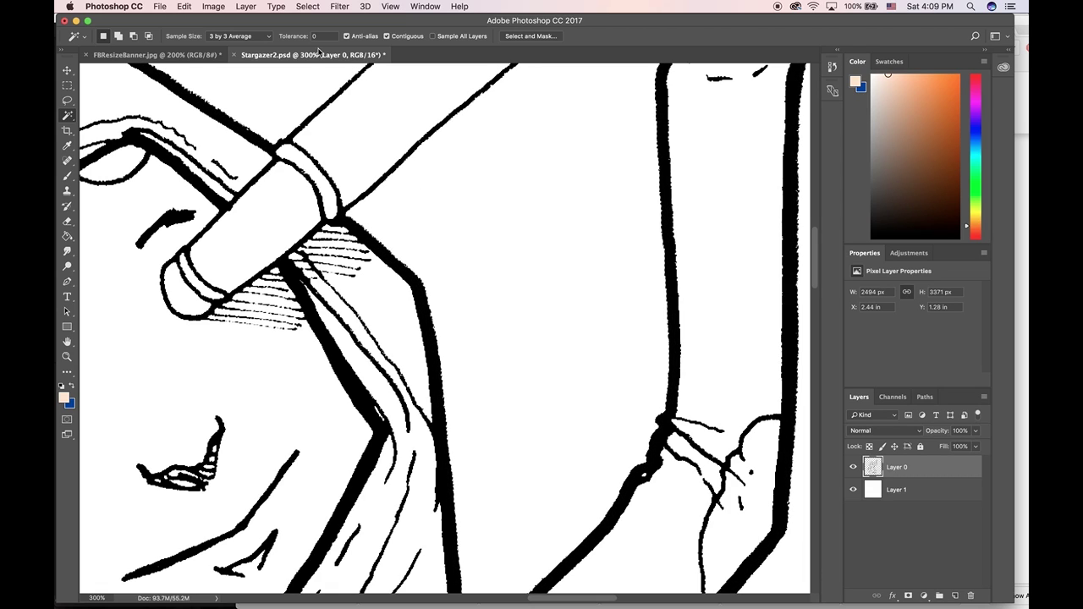
- Contract the figure selection by 2 pixels instead
{"action": "left_click", "coordinate": [307, 6]}
{"action": "mouse_move", "coordinate": [333, 161]}
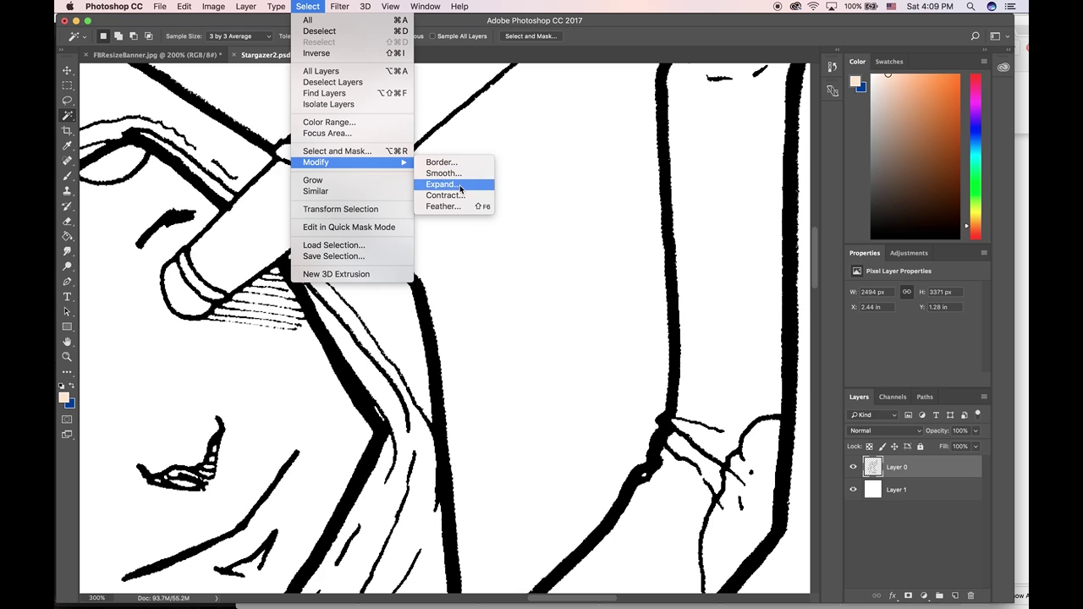
{"action": "left_click", "coordinate": [445, 196]}
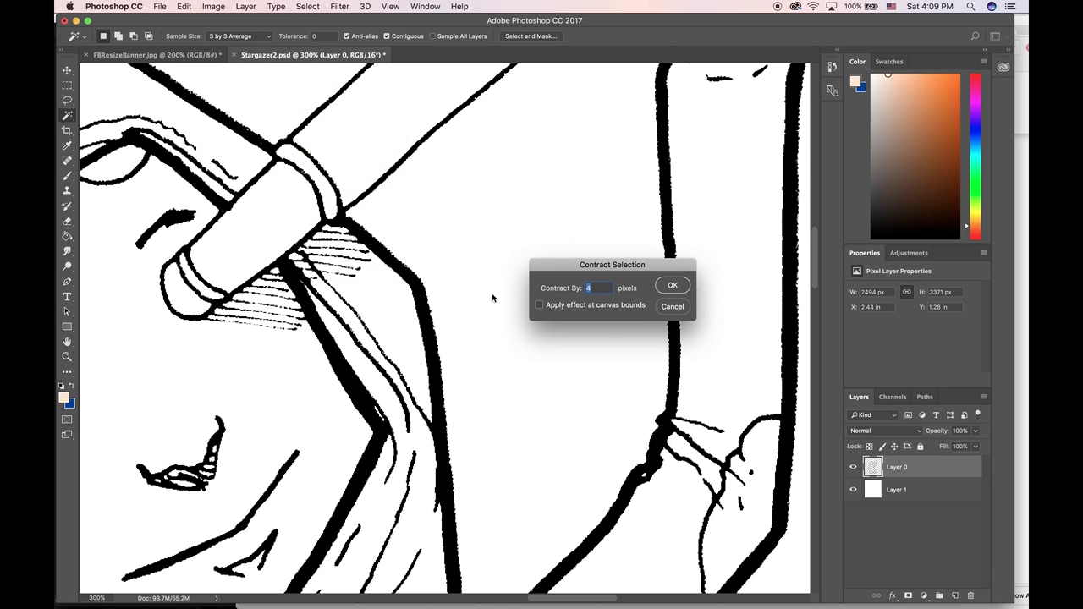
{"action": "type", "text": "2"}
{"action": "left_click", "coordinate": [672, 285]}
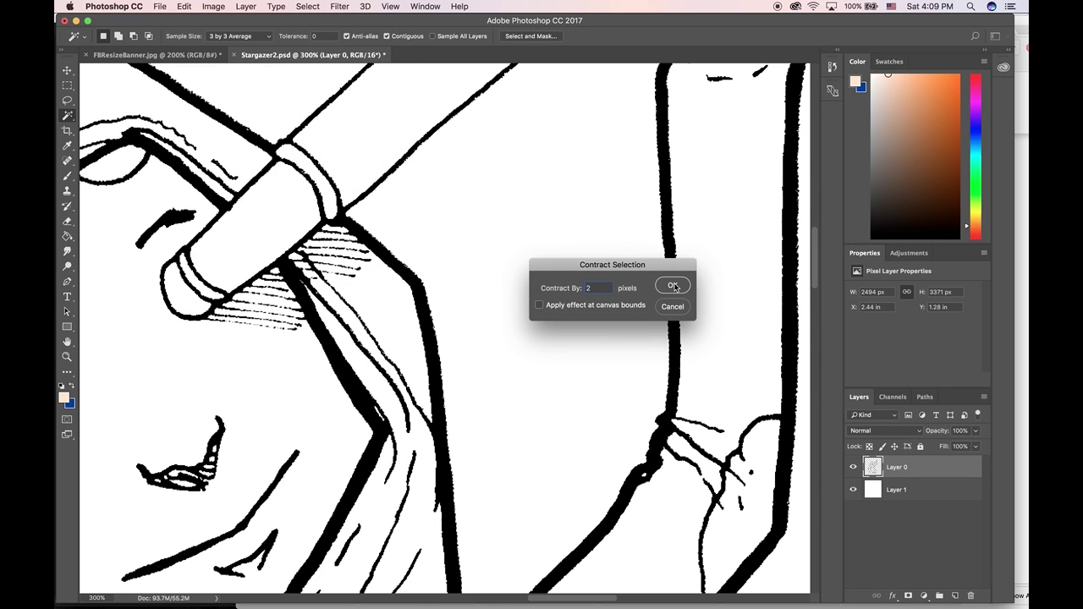
{"action": "scroll", "coordinate": [535, 312], "scroll_direction": "down", "scroll_amount": 1}
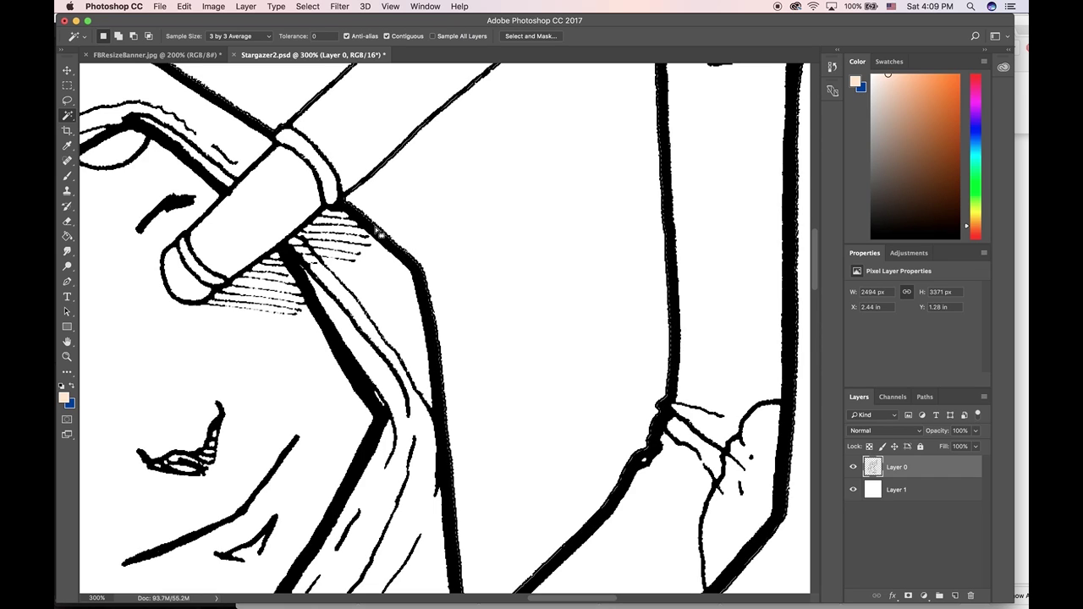
- Add a new layer between Layer 0 and Layer 1 and choose a saturated orange
{"action": "left_click", "coordinate": [955, 597]}
{"action": "left_click_drag", "start_coordinate": [933, 467], "coordinate": [939, 501]}
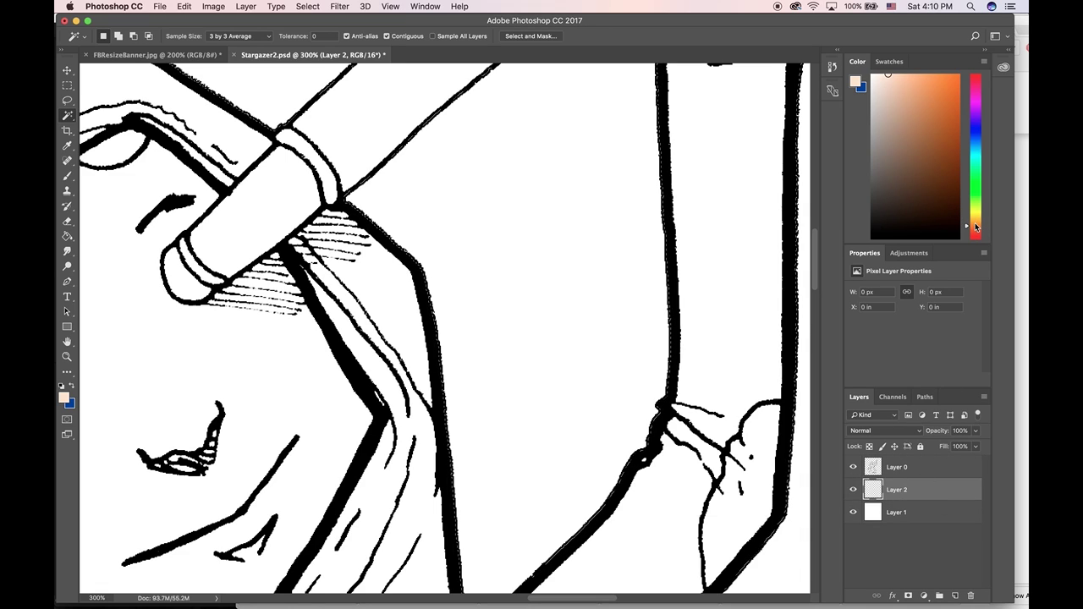
{"action": "left_click", "coordinate": [974, 225]}
{"action": "left_click", "coordinate": [959, 75]}
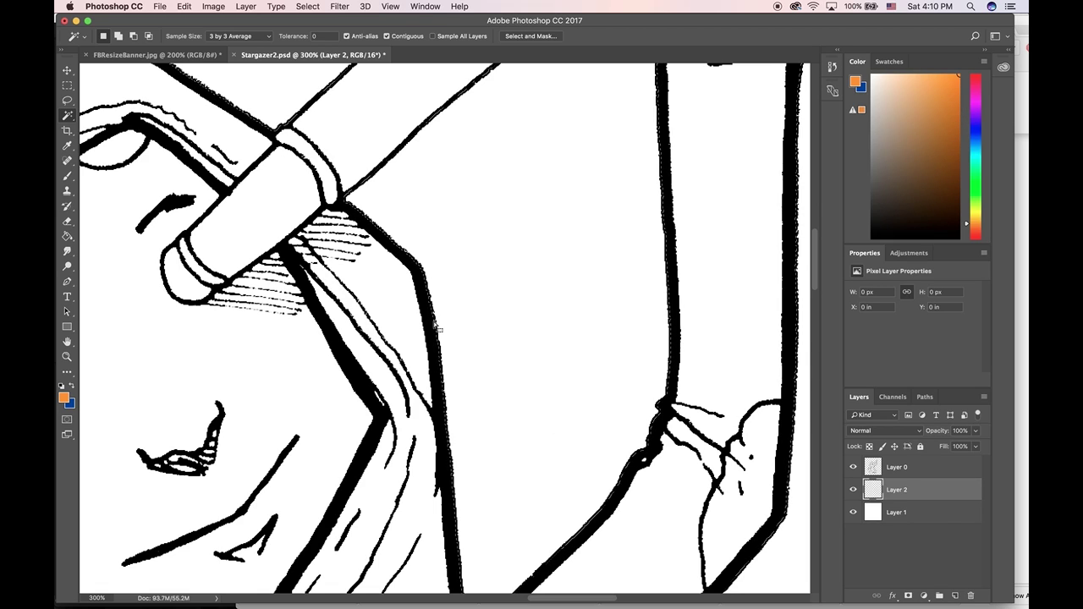
- Paint Bucket-fill the whole selected figure with orange, then deselect
{"action": "key", "text": "g"}
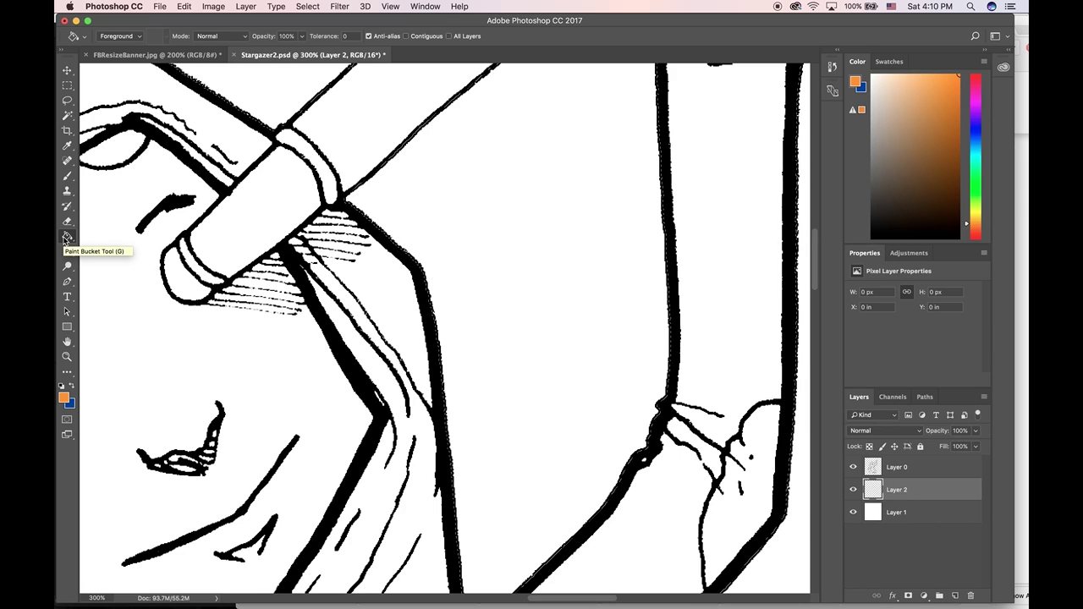
{"action": "left_click", "coordinate": [303, 397]}
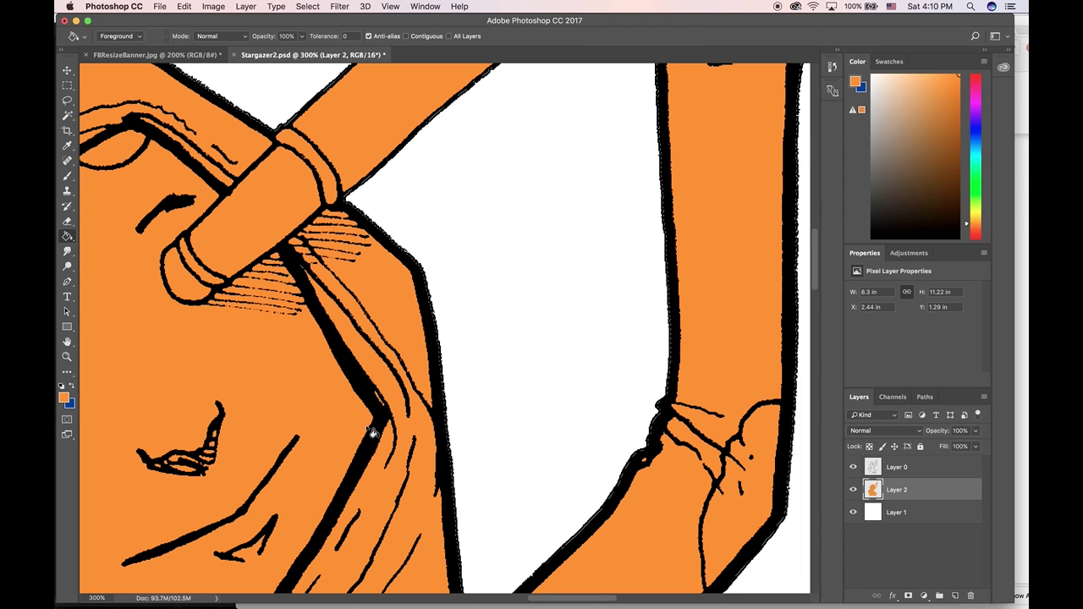
{"action": "key", "text": "super+minus"}
{"action": "key", "text": "super+minus"}
{"action": "key", "text": "super+minus"}
{"action": "key", "text": "super+minus"}
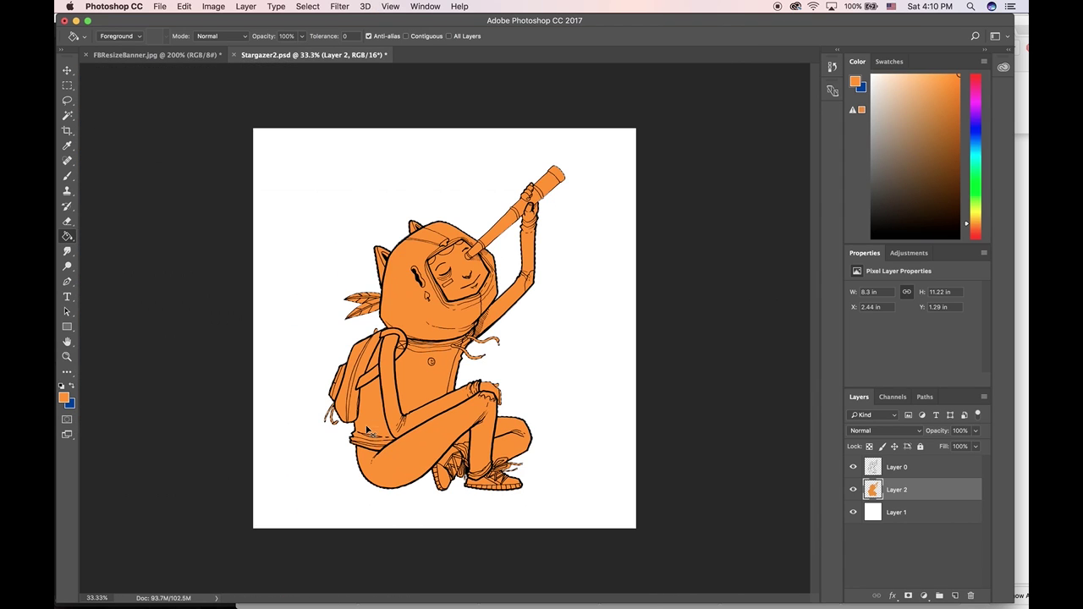
{"action": "key", "text": "super+z"}
{"action": "left_click", "coordinate": [408, 399]}
{"action": "key", "text": "super+d"}
{"action": "left_click", "coordinate": [924, 469]}
{"action": "left_click", "coordinate": [853, 467]}
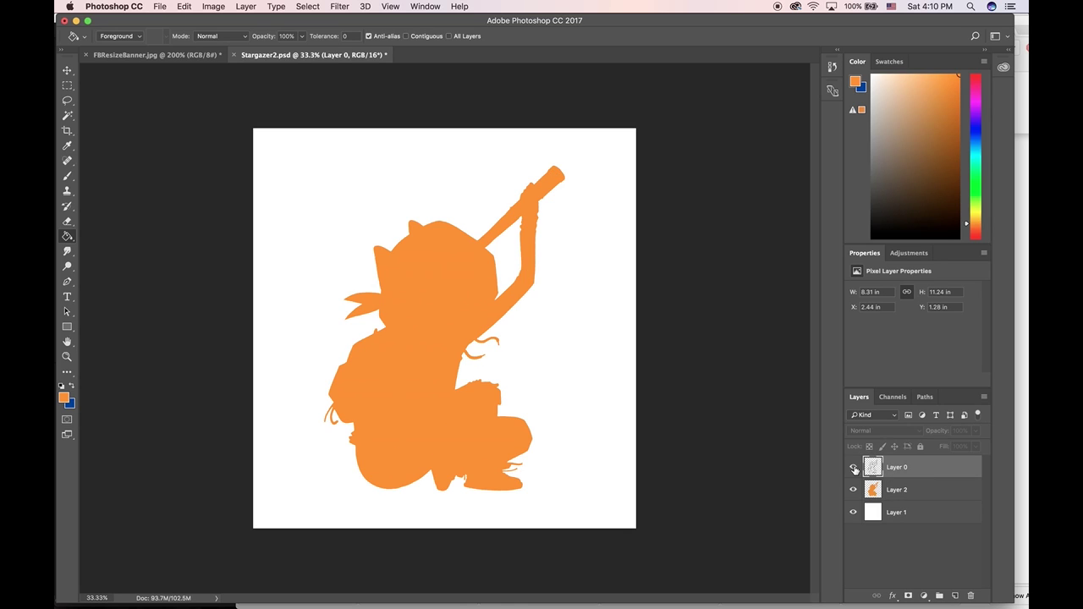
{"action": "left_click", "coordinate": [852, 467]}
{"action": "left_click", "coordinate": [866, 493]}
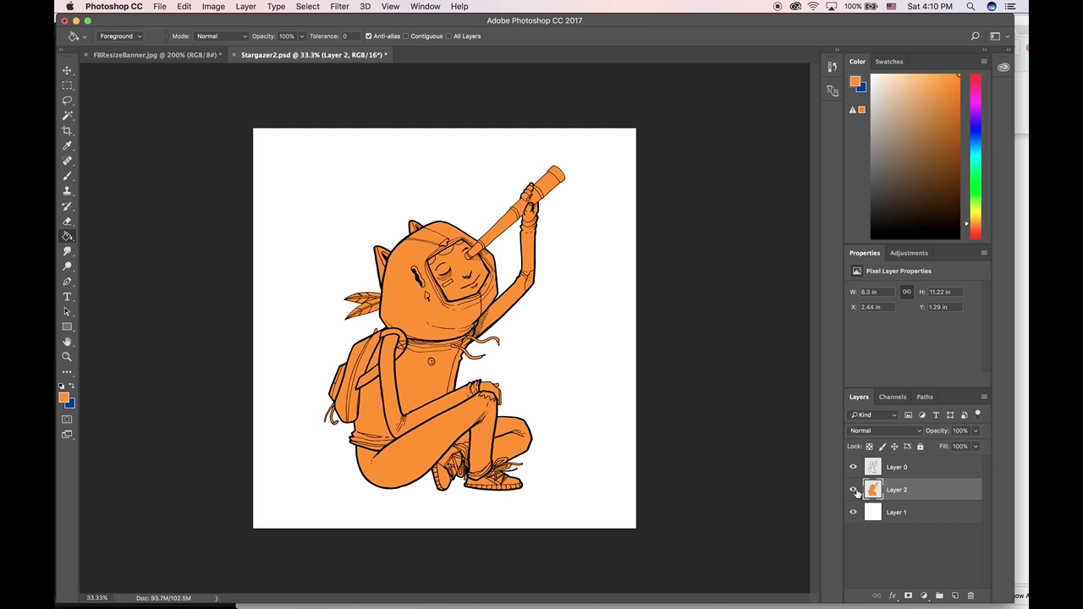
{"action": "left_click", "coordinate": [853, 490]}
{"action": "left_click", "coordinate": [853, 490]}
{"action": "left_click", "coordinate": [861, 514]}
{"action": "left_click", "coordinate": [852, 513]}
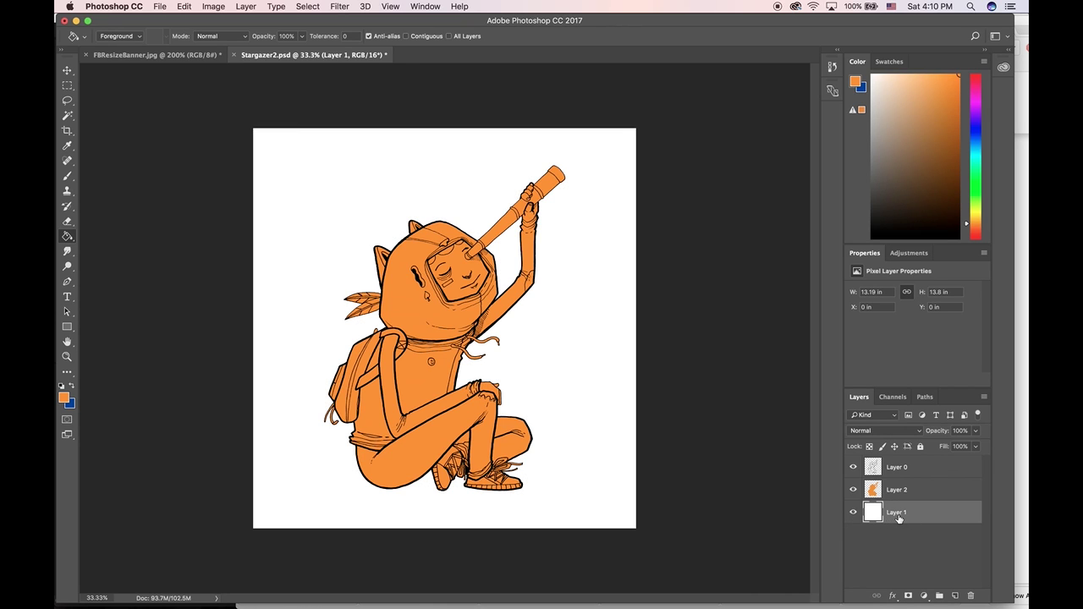